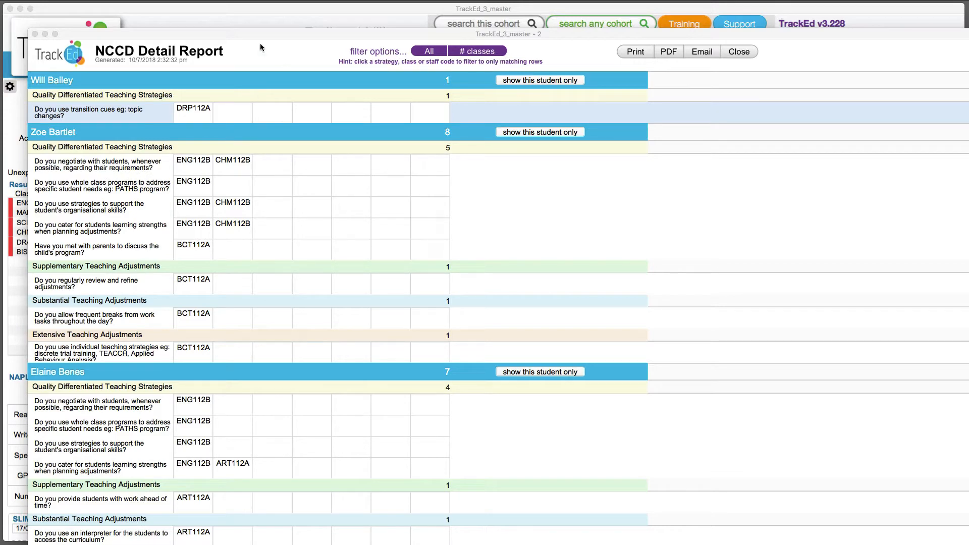
# Close the NCCD Detail Report and open the printable Teaching Practices List from the NCCD settings
pyautogui.click(746, 52)
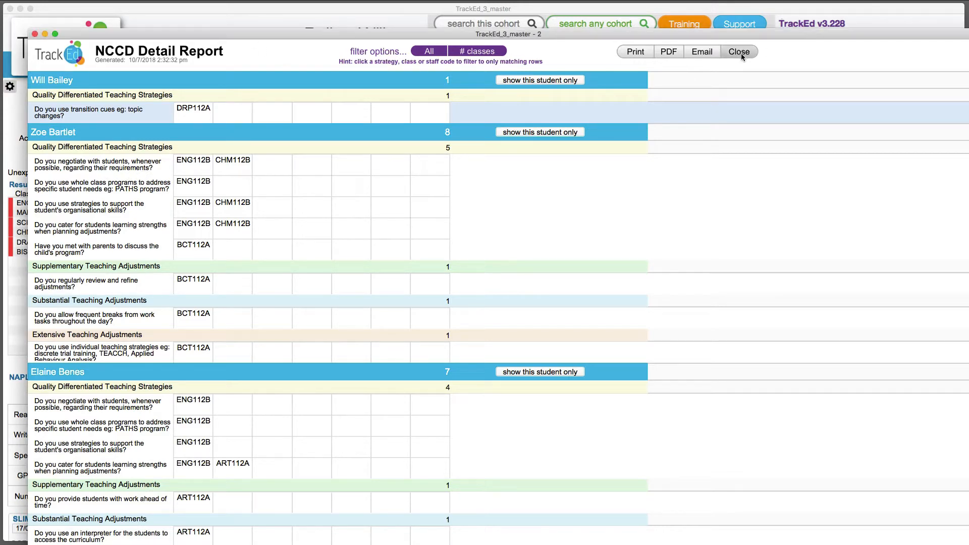
pyautogui.click(741, 53)
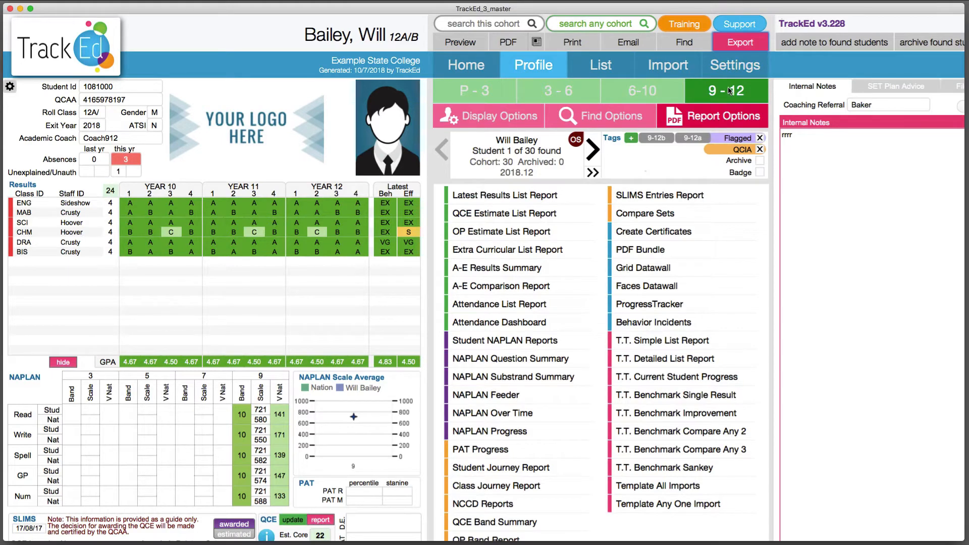
pyautogui.click(742, 68)
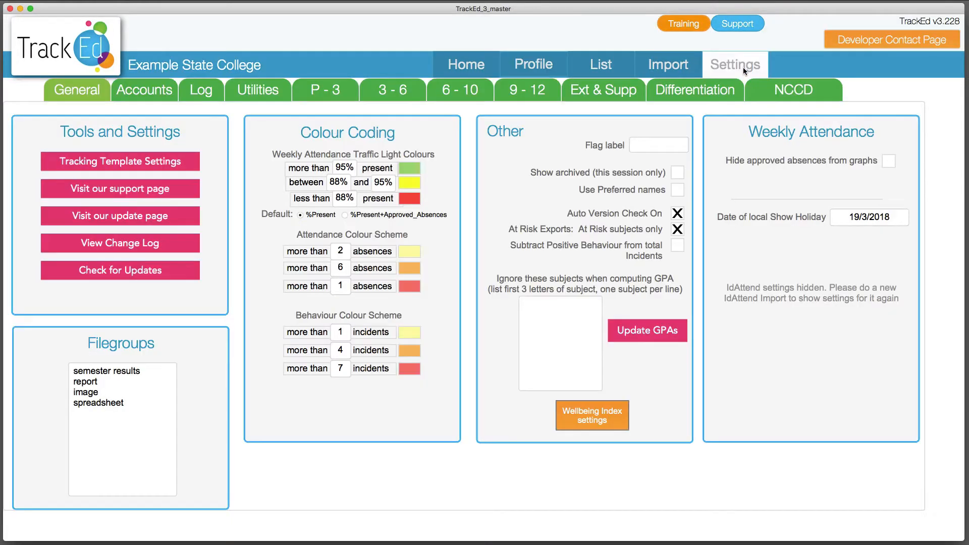
pyautogui.click(794, 98)
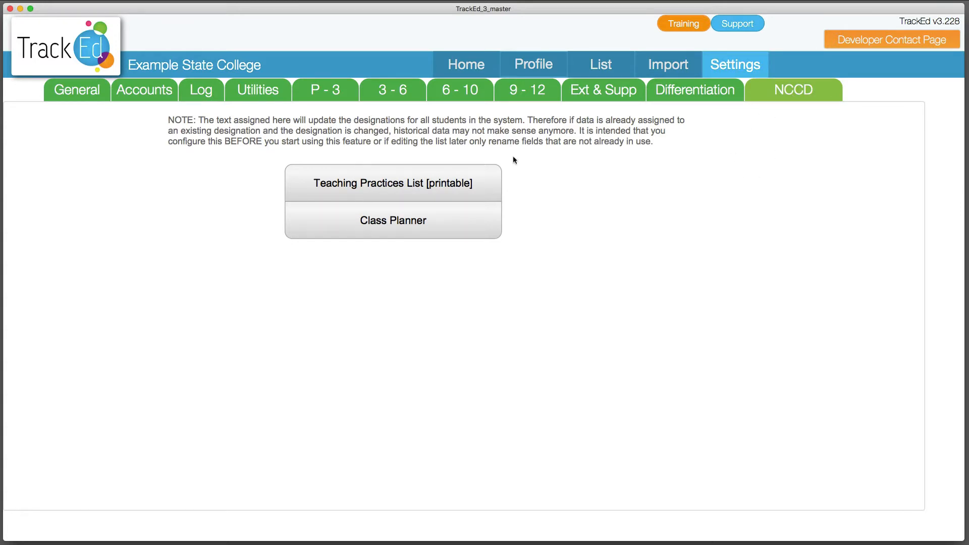
pyautogui.click(380, 190)
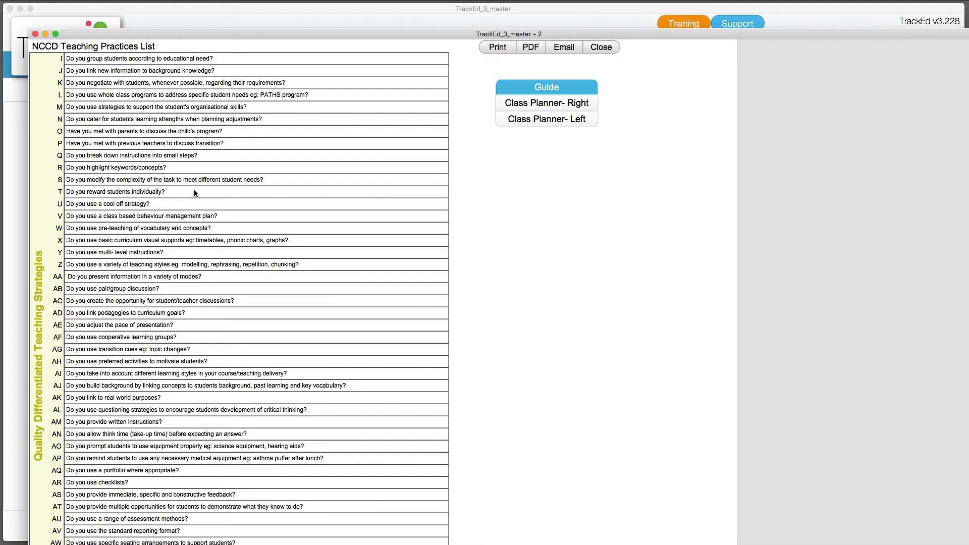
# Scroll through the NCCD Teaching Practices List to review every adjustment category and its questions
pyautogui.scroll(-10, 194, 193)
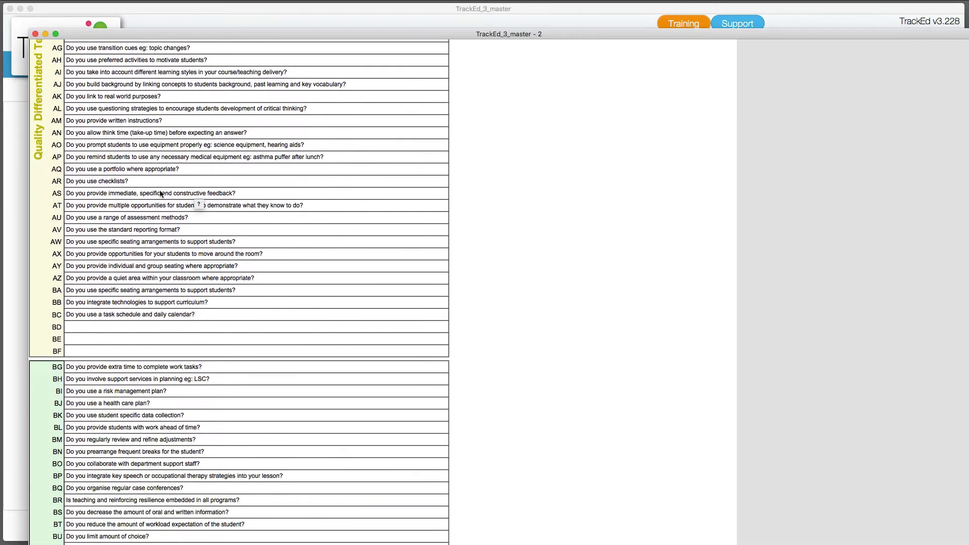
pyautogui.scroll(-20, 161, 194)
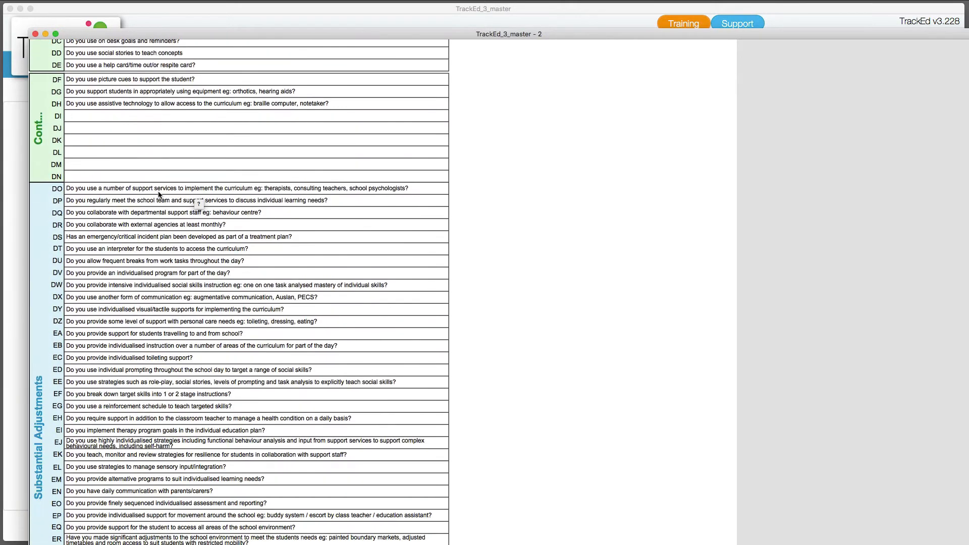
pyautogui.scroll(-2, 158, 194)
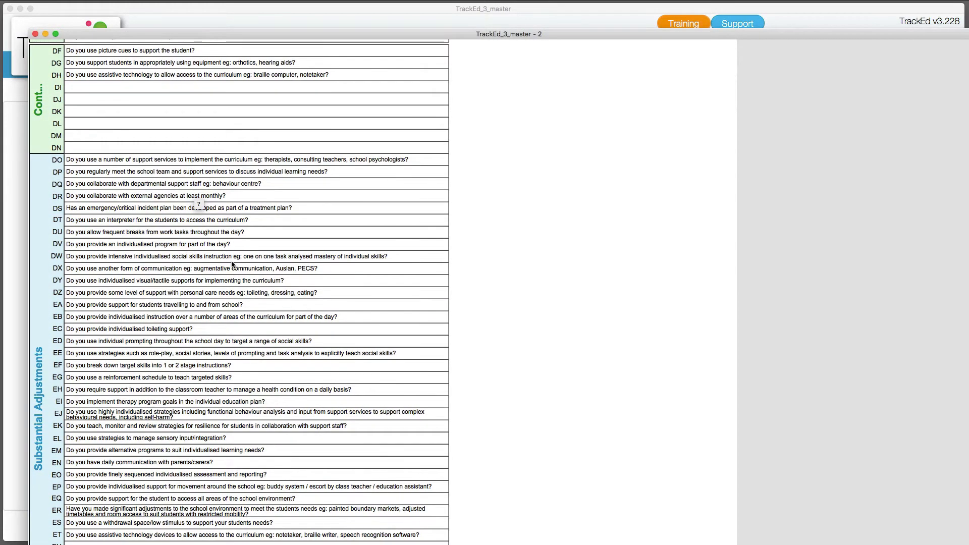
pyautogui.scroll(20, 235, 267)
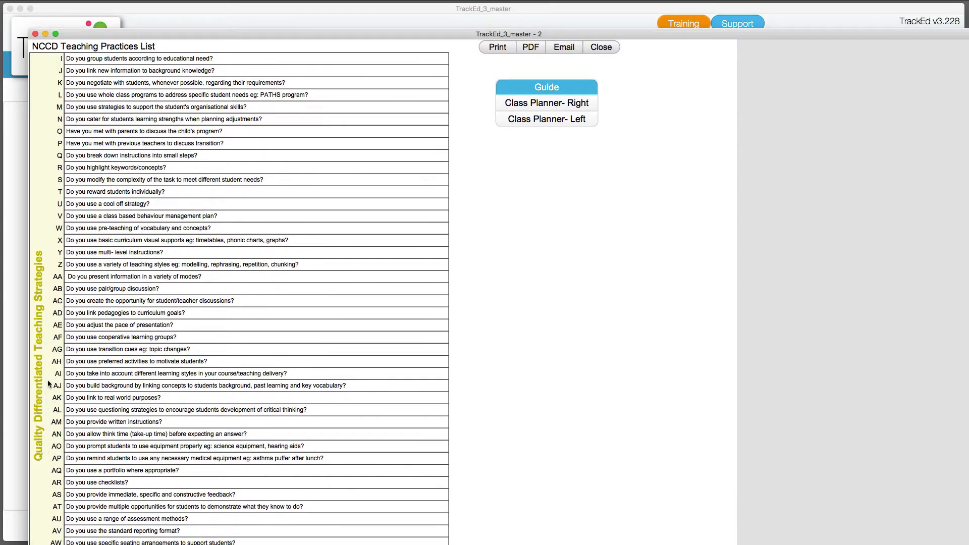
pyautogui.scroll(-20, 41, 314)
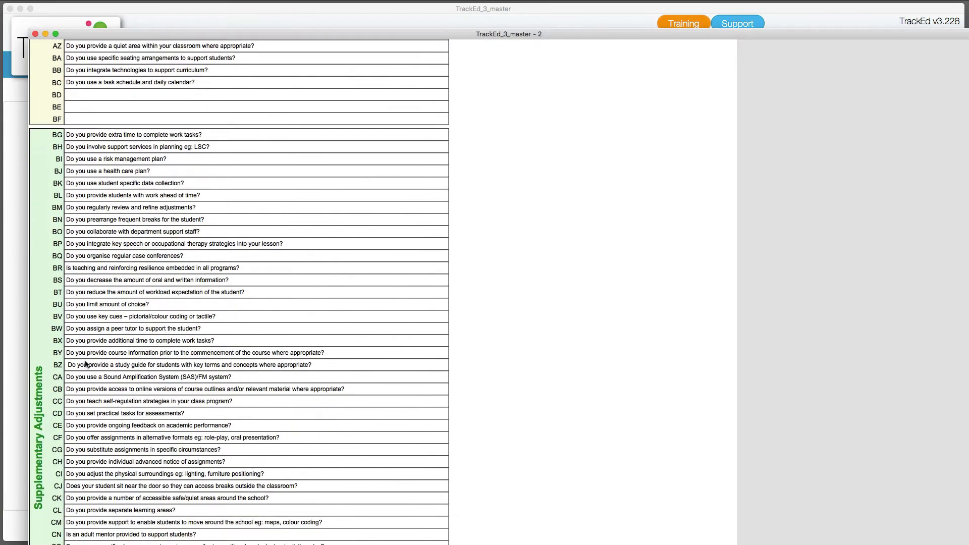
pyautogui.scroll(-20, 85, 364)
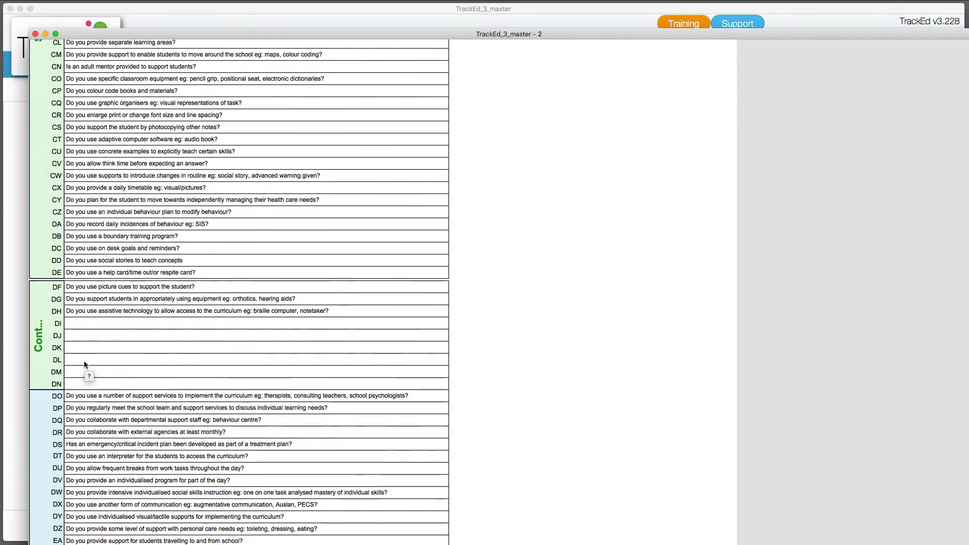
pyautogui.scroll(-15, 84, 363)
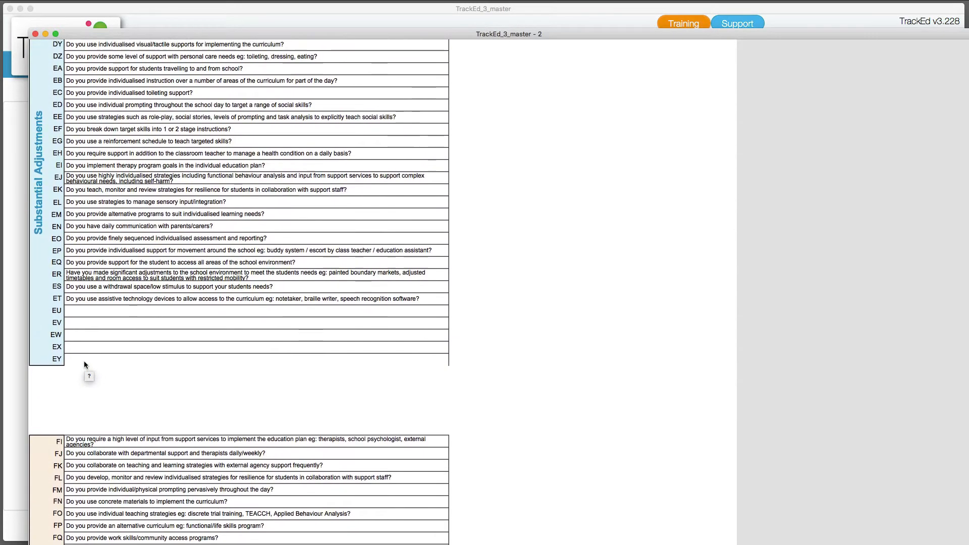
pyautogui.scroll(-6, 85, 364)
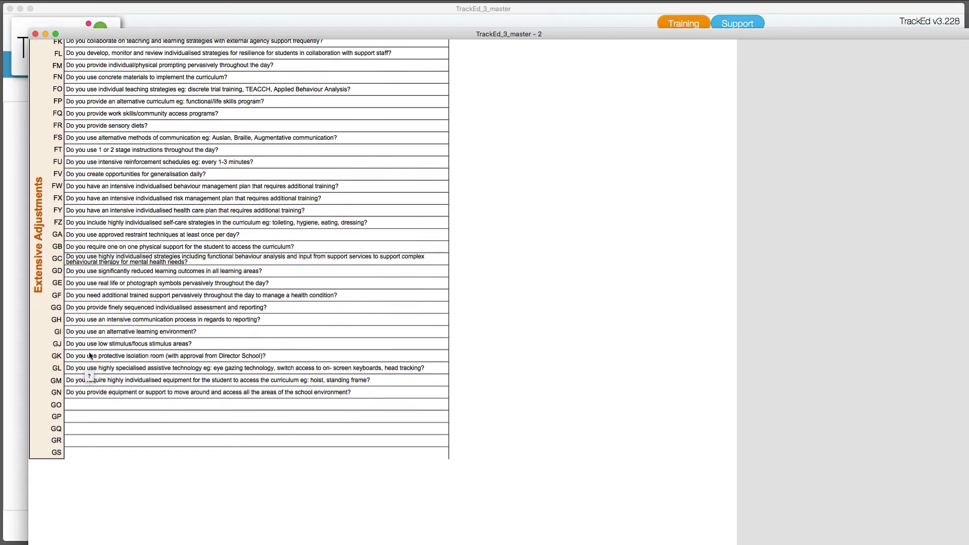
pyautogui.scroll(20, 89, 307)
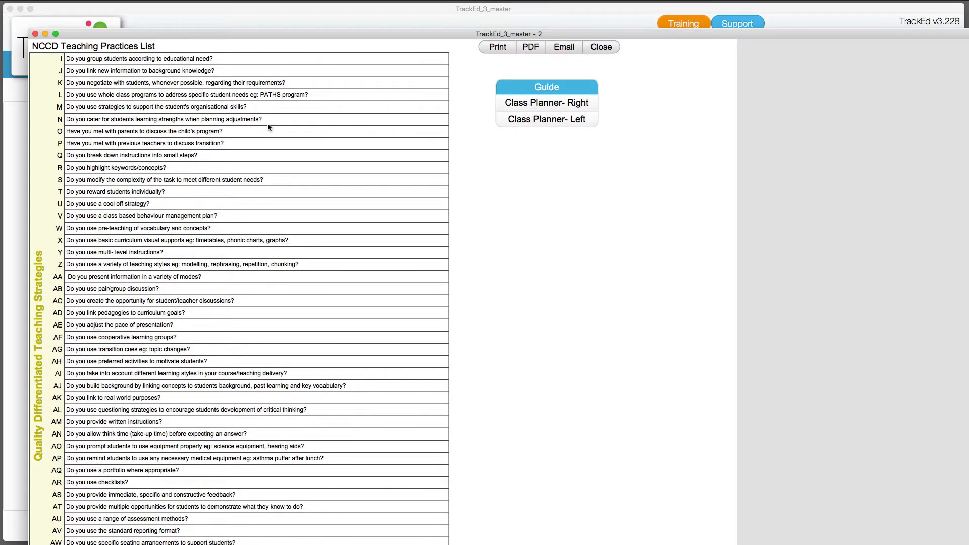
pyautogui.scroll(-5, 101, 344)
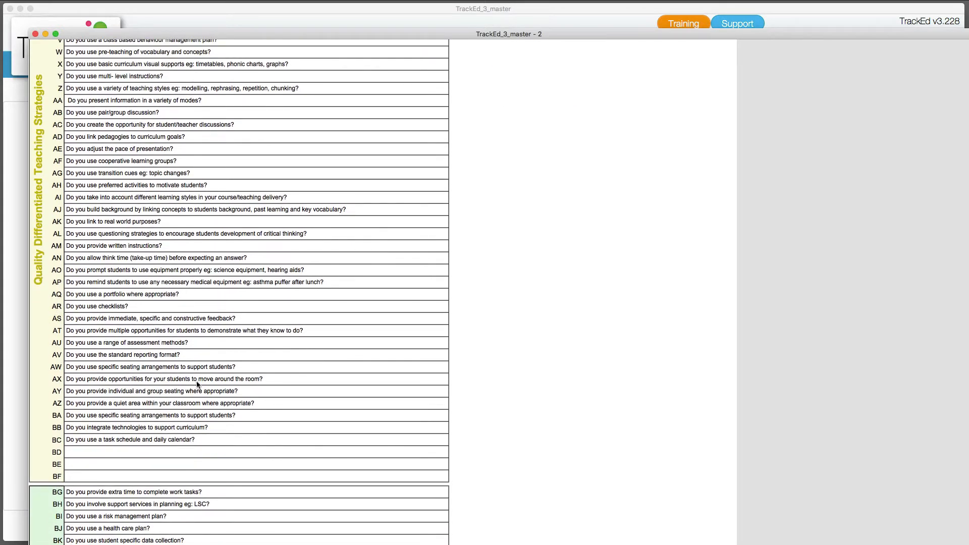
pyautogui.scroll(5, 198, 385)
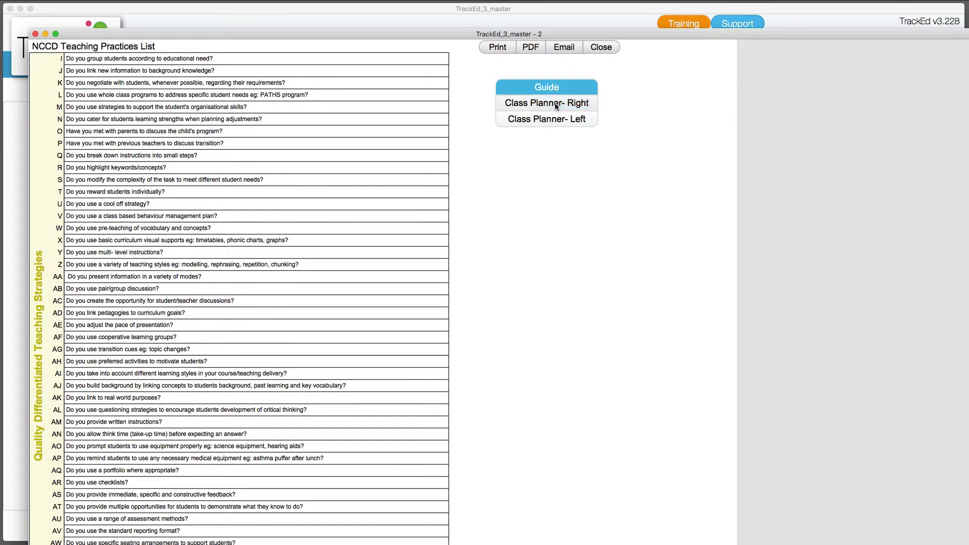
# Open the Class Planner - Right layout, review its pages, and close the window
pyautogui.click(556, 104)
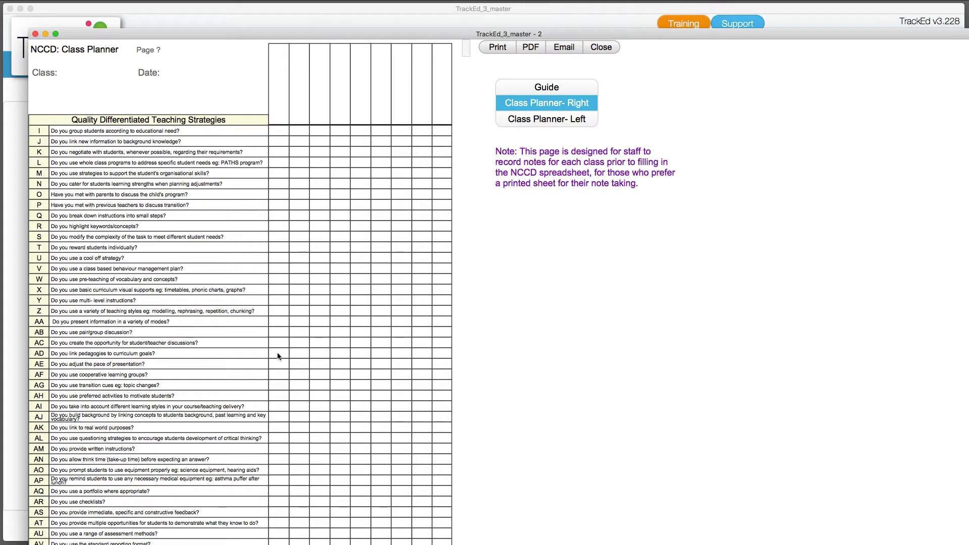
pyautogui.scroll(-10, 232, 424)
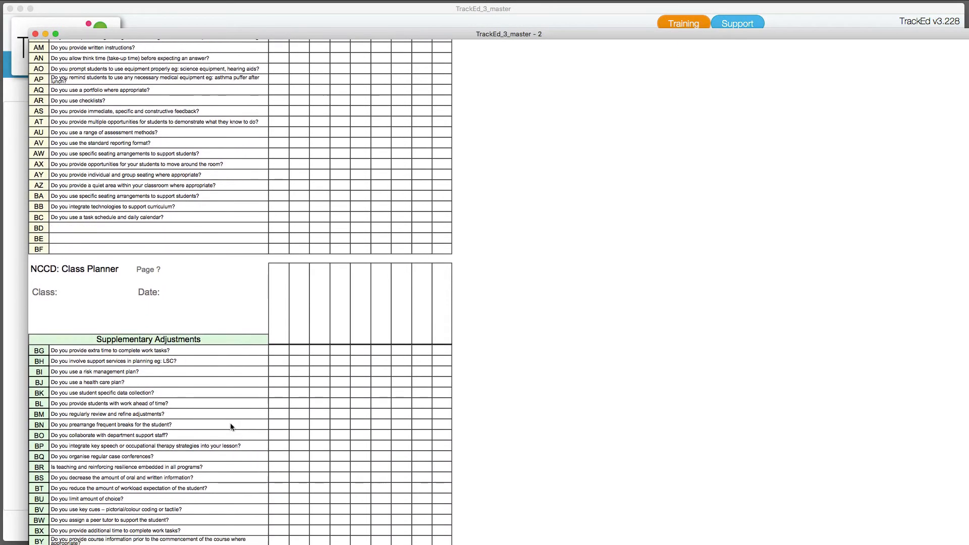
pyautogui.scroll(-8, 232, 426)
pyautogui.scroll(20, 186, 430)
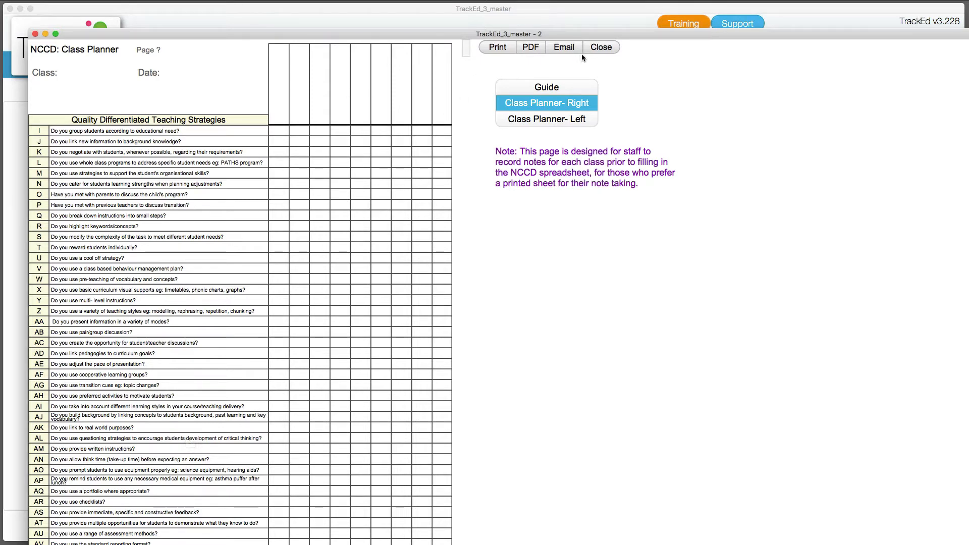
pyautogui.click(600, 47)
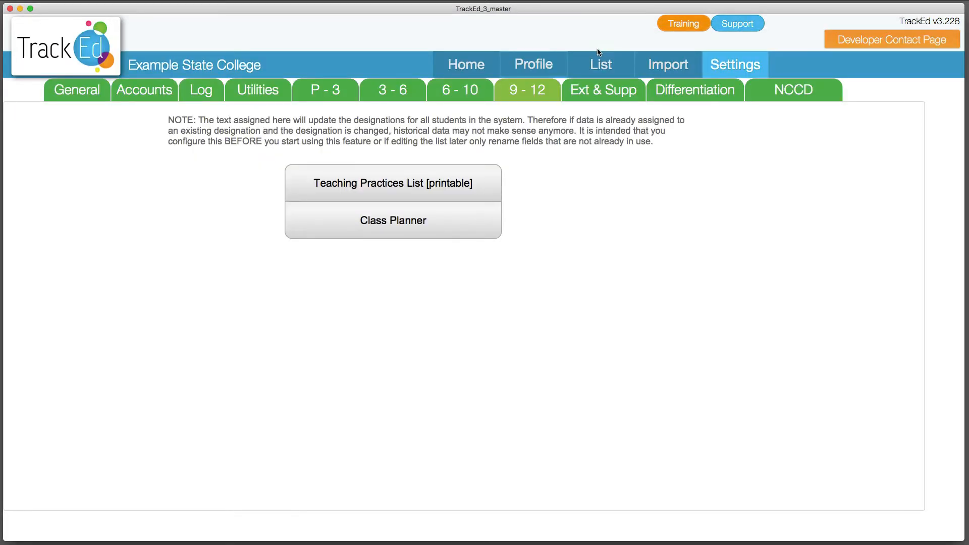
# Reopen the Teaching Practices List, select a question row, and close the list again
pyautogui.click(460, 187)
pyautogui.click(186, 194)
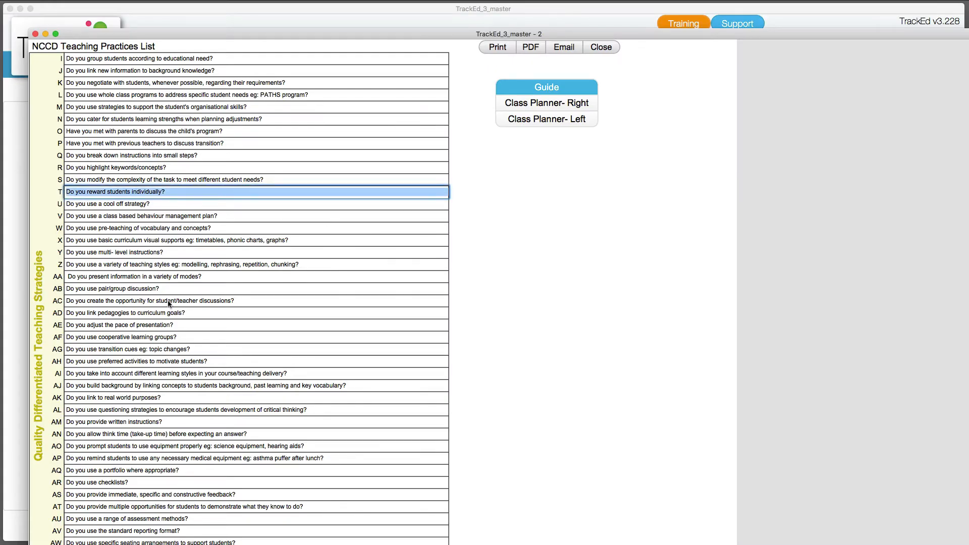
pyautogui.click(592, 217)
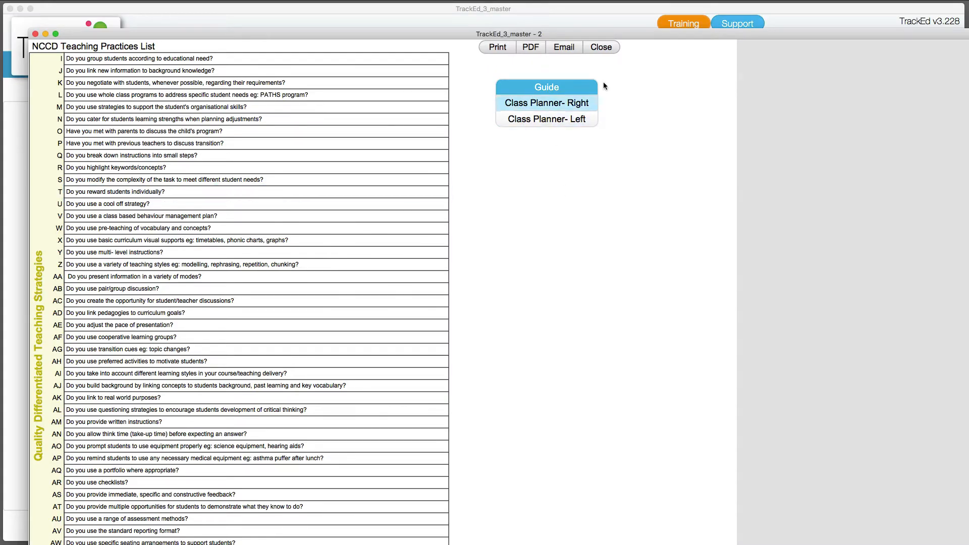
pyautogui.click(603, 48)
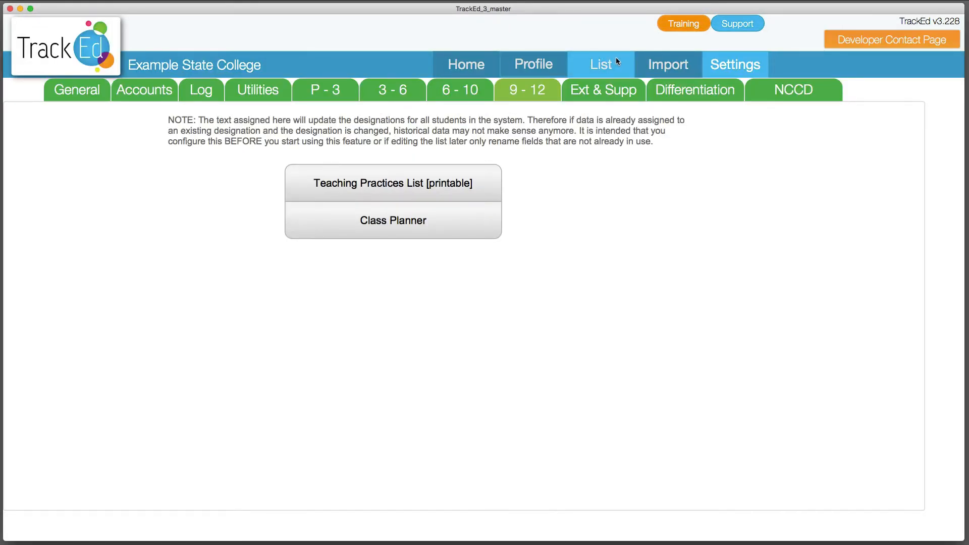
# Export the NCCD Template for the current found set of students from the Profile screen
pyautogui.click(531, 73)
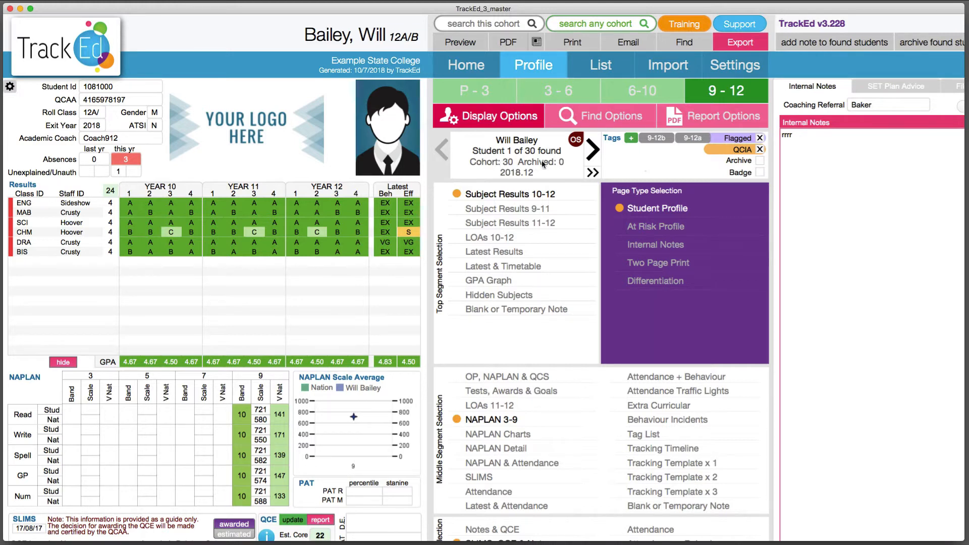
pyautogui.click(735, 45)
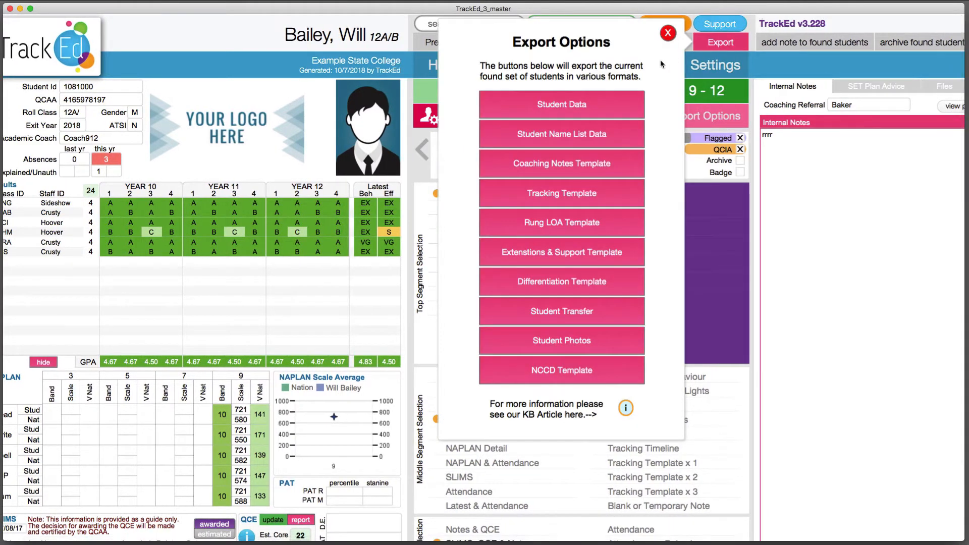
pyautogui.click(601, 372)
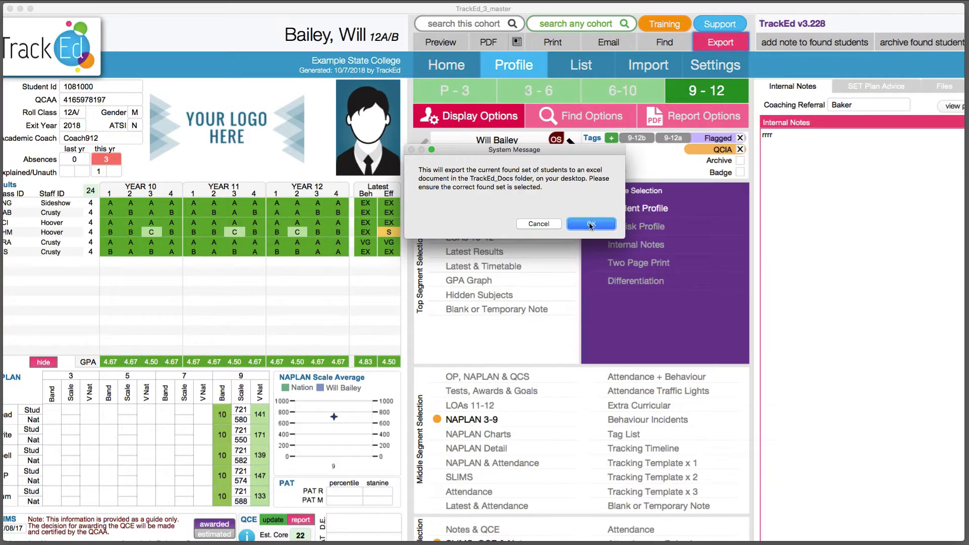
pyautogui.click(584, 226)
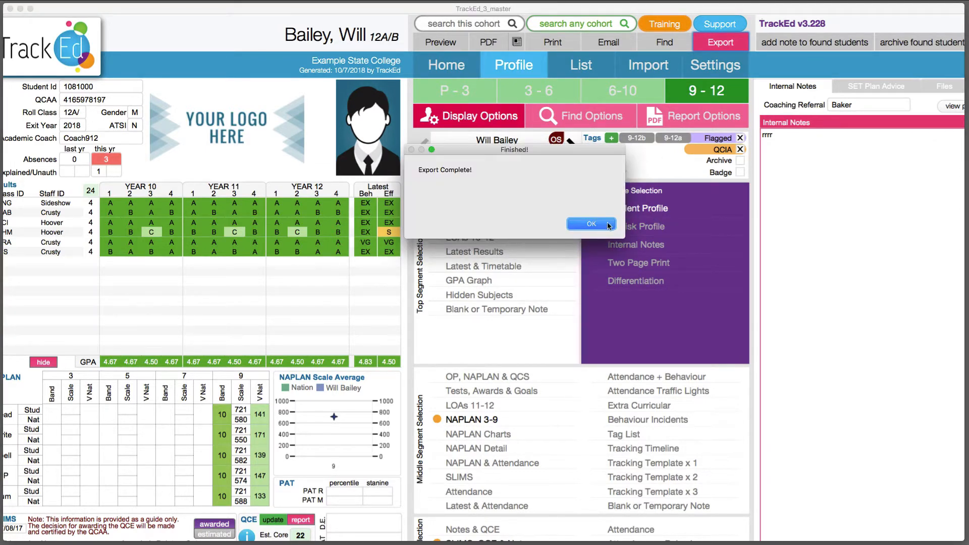
pyautogui.click(608, 224)
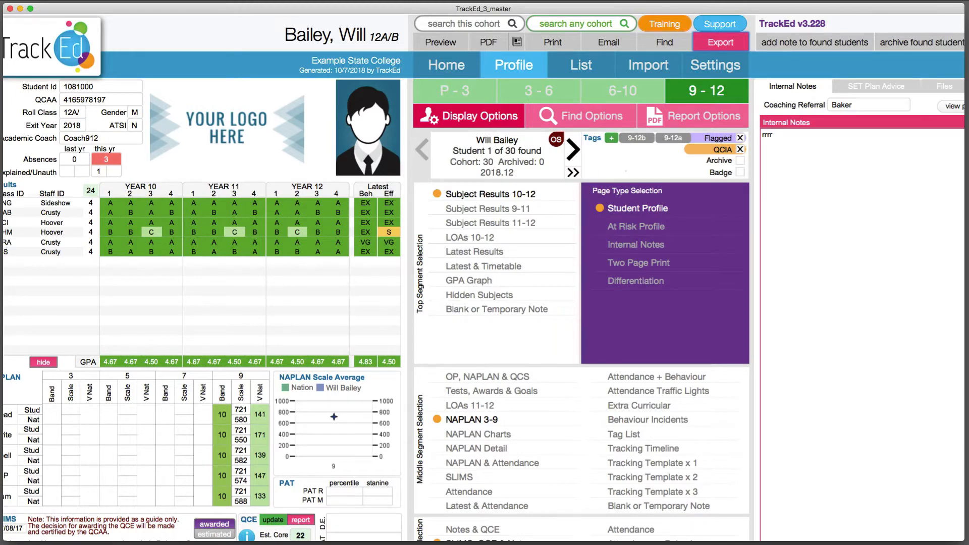
# Switch to Finder and open the exported NCCD_2018710_145035.xlsx file from the TrackED_Docs folder
pyautogui.press('super+Tab')
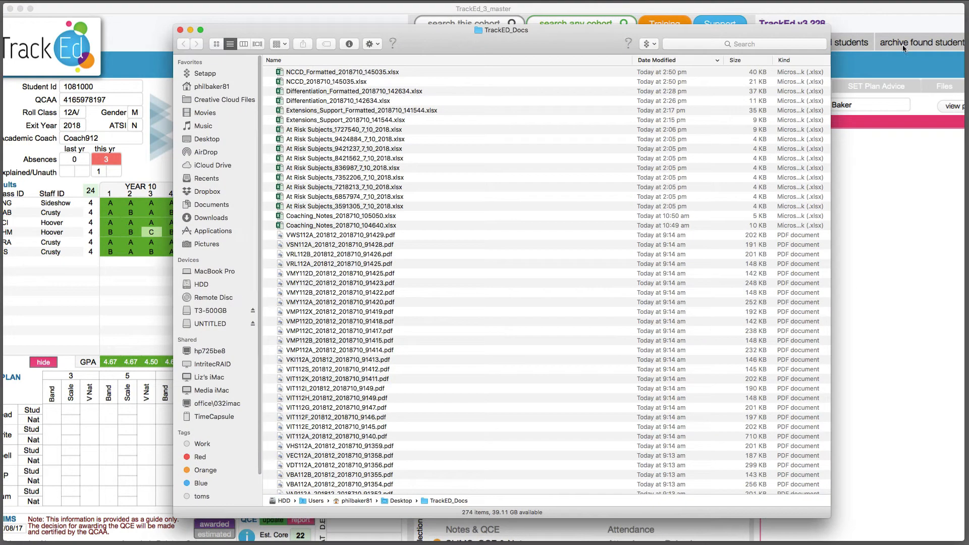
pyautogui.click(344, 84)
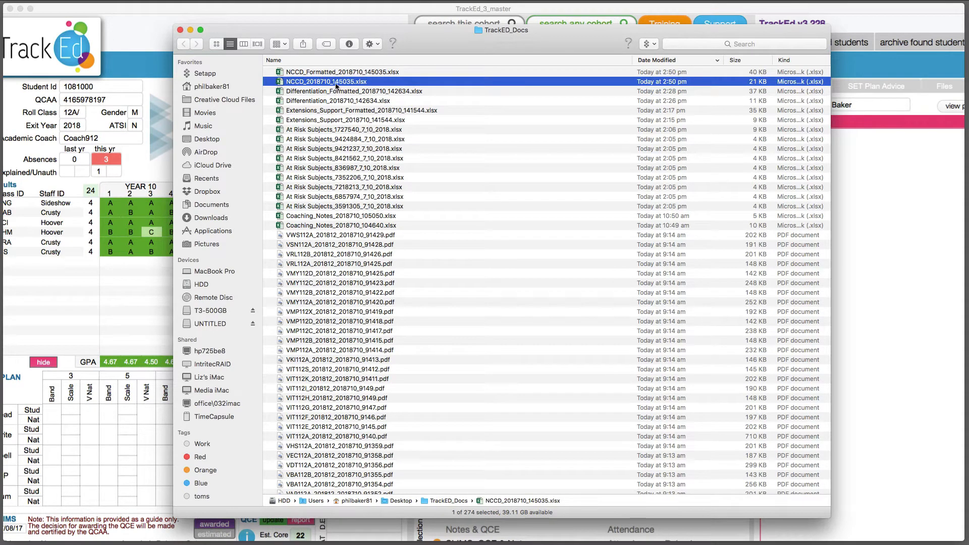
pyautogui.doubleClick(338, 83)
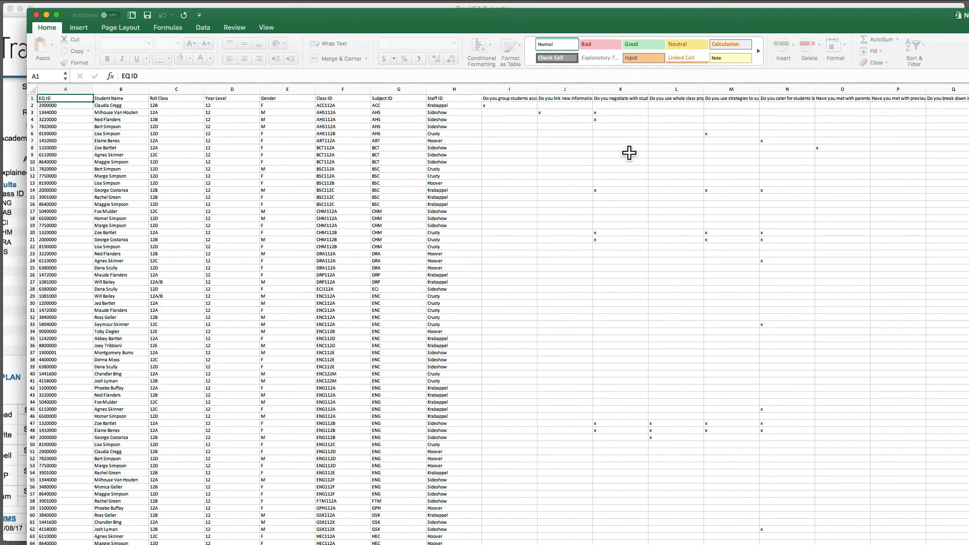
# Select the entire worksheet, copy it, and minimise the spreadsheet window
pyautogui.moveTo(511, 105)
pyautogui.mouseDown()
pyautogui.moveTo(822, 202)
pyautogui.moveTo(837, 498)
pyautogui.mouseUp()
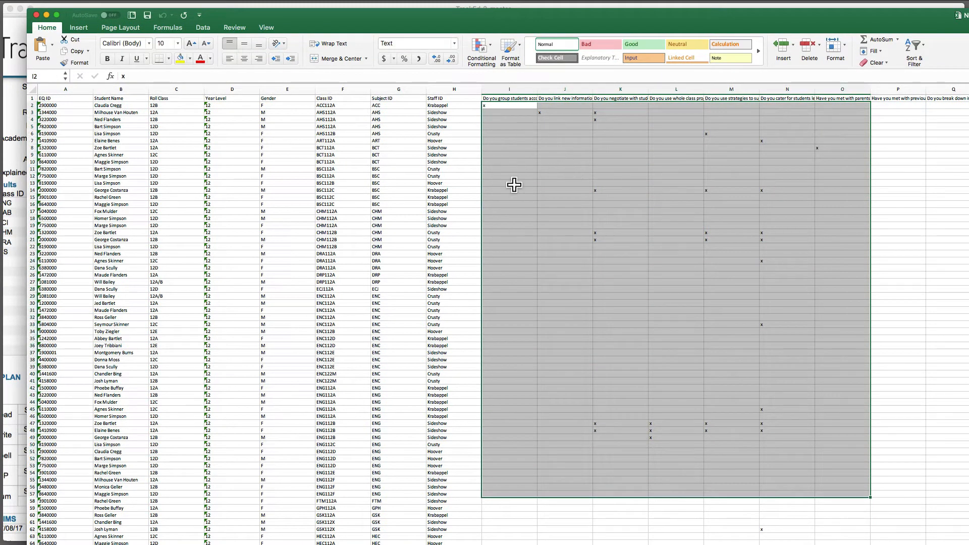
pyautogui.click(33, 90)
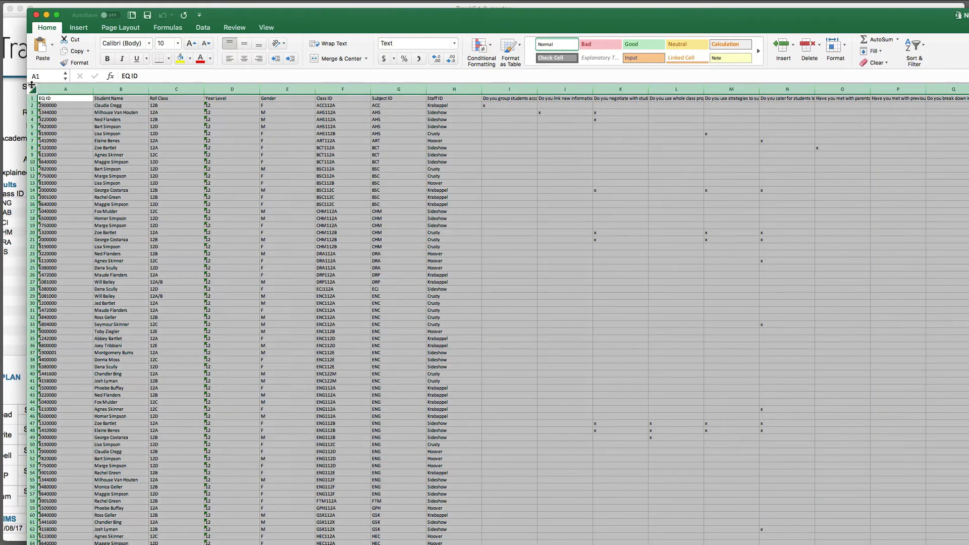
pyautogui.hscroll(1, 76, 126)
pyautogui.rightClick(117, 152)
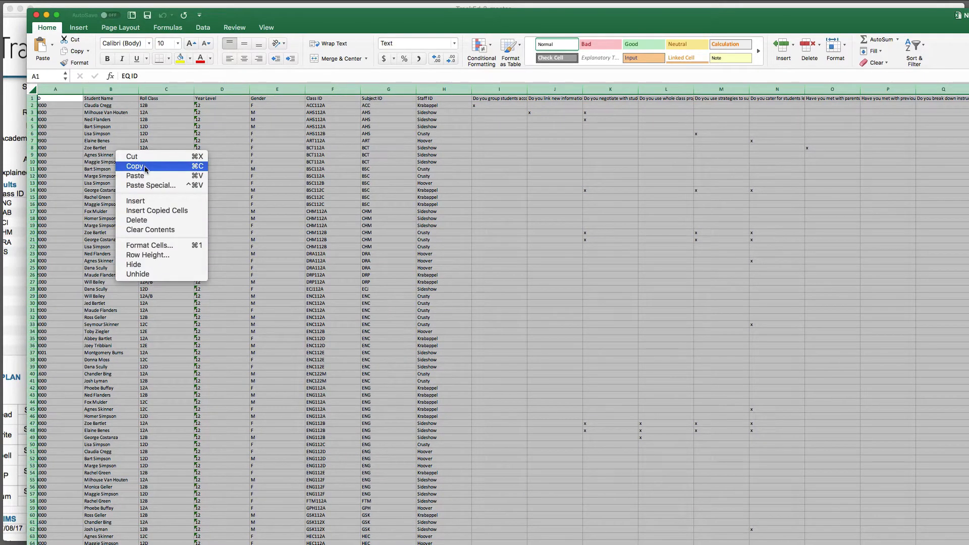
pyautogui.click(145, 168)
pyautogui.click(46, 15)
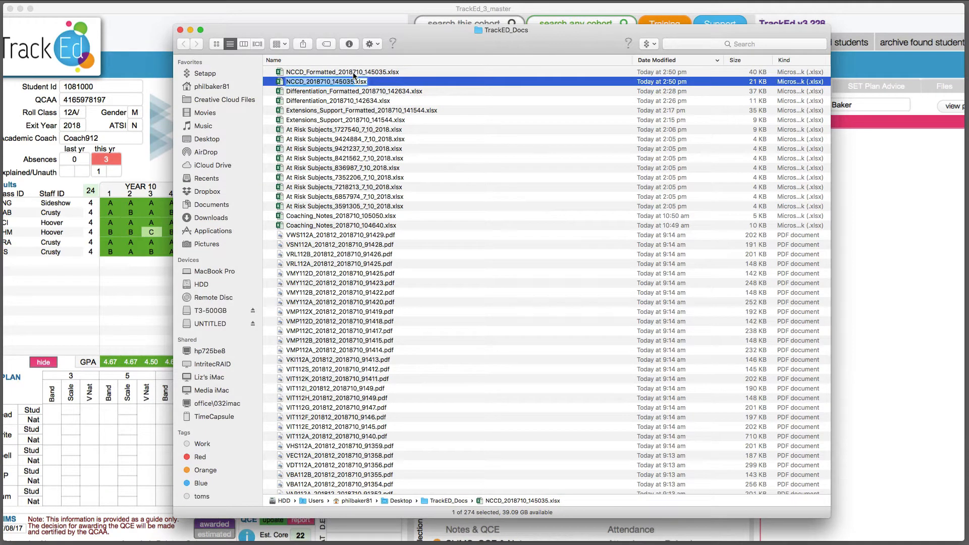
# Open NCCD_Formatted_2018710_145035.xlsx and paste the copied data into cell A1 as values only
pyautogui.click(379, 73)
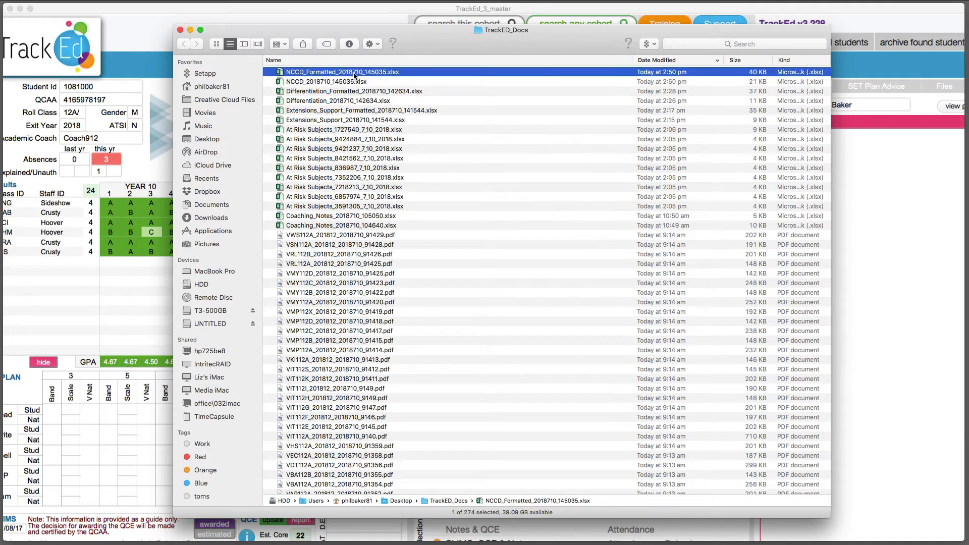
pyautogui.doubleClick(328, 73)
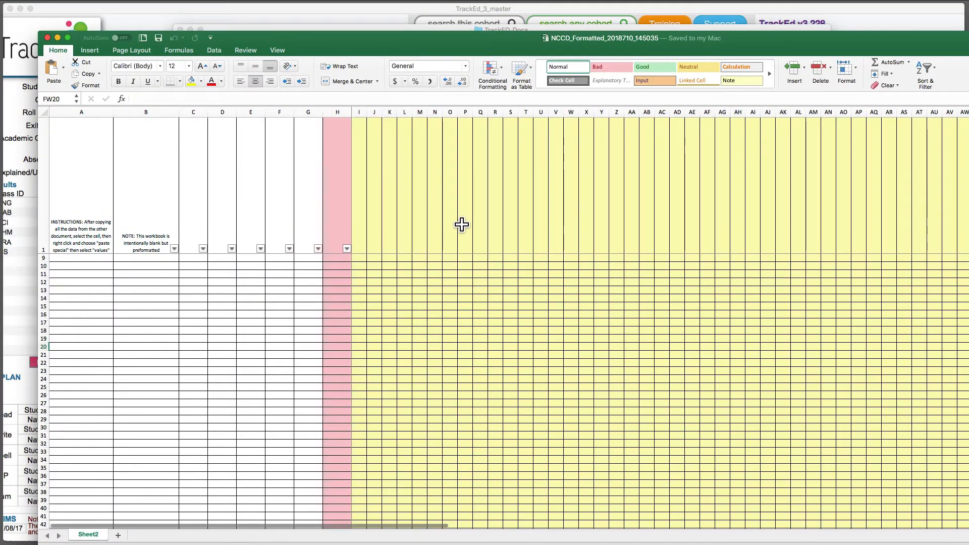
pyautogui.click(84, 194)
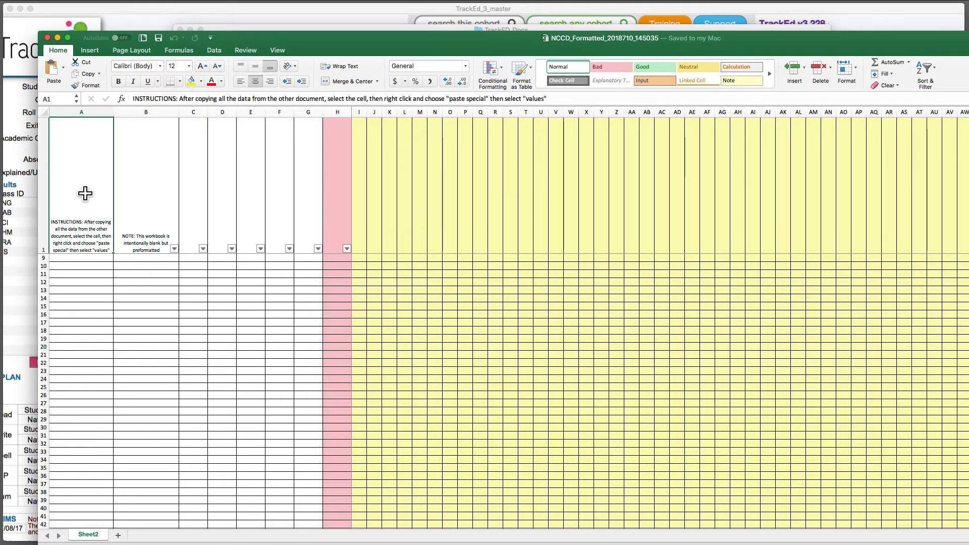
pyautogui.rightClick(77, 188)
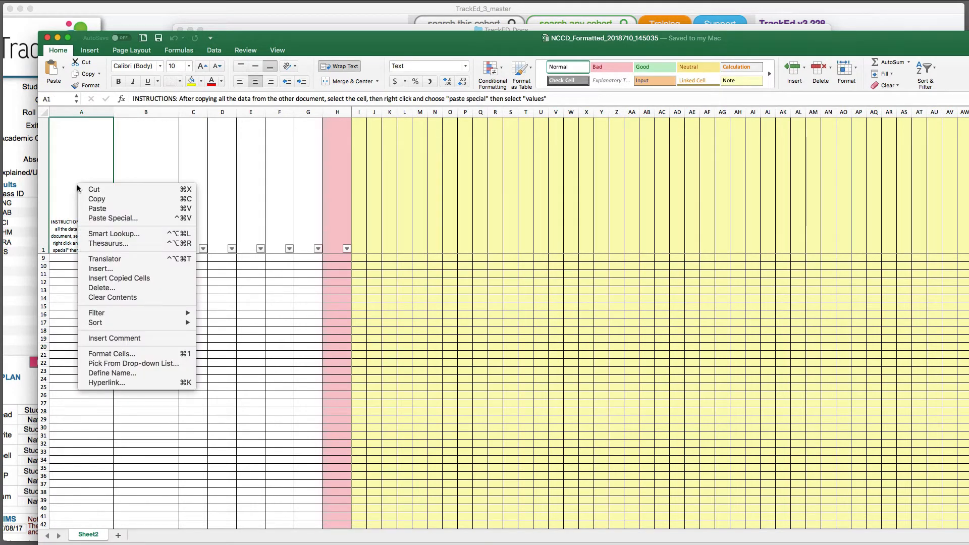
pyautogui.click(105, 219)
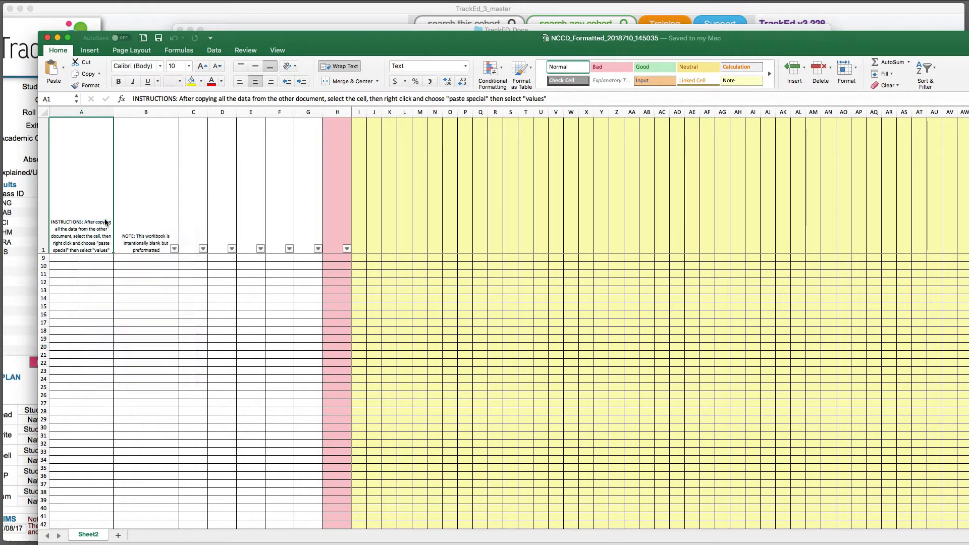
pyautogui.click(22, 175)
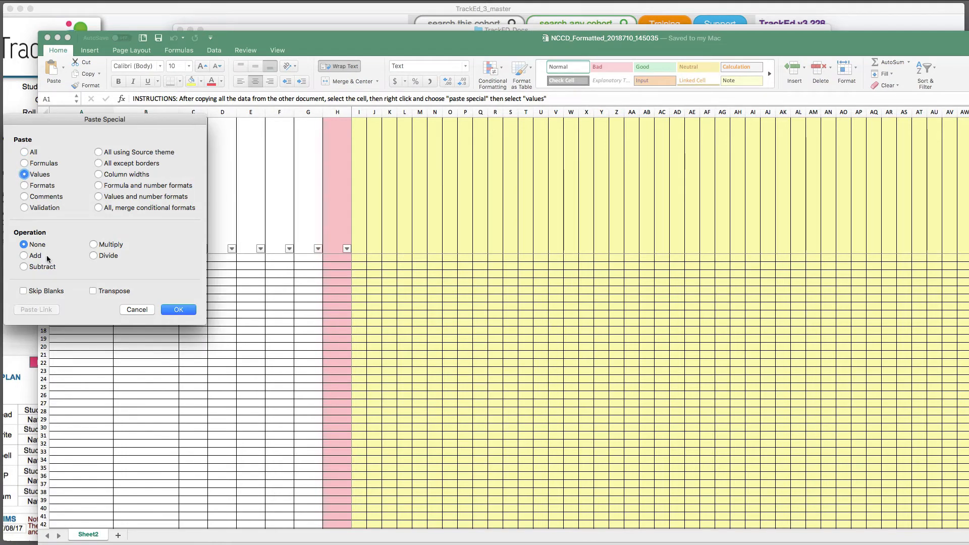
pyautogui.click(167, 311)
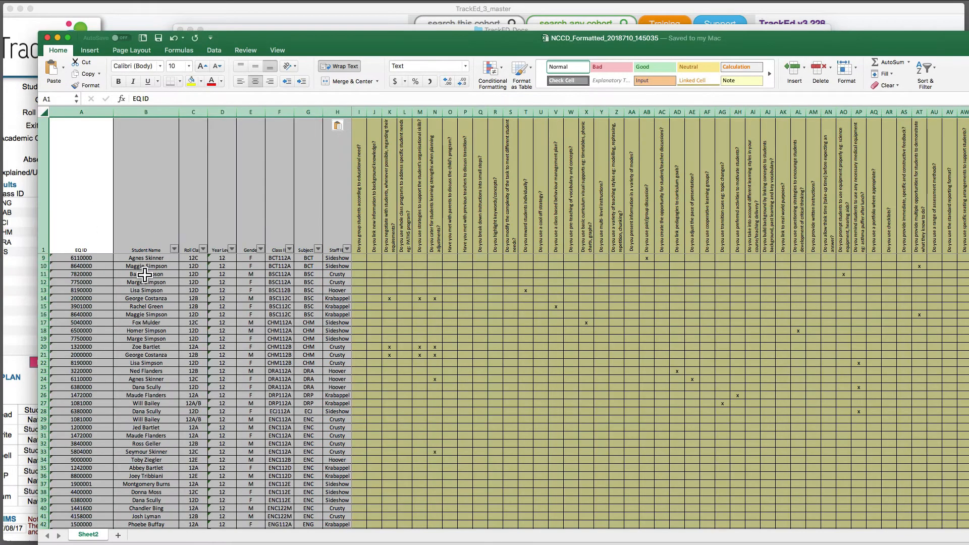
# Browse across the pasted teaching practice question columns of the worksheet
pyautogui.click(406, 299)
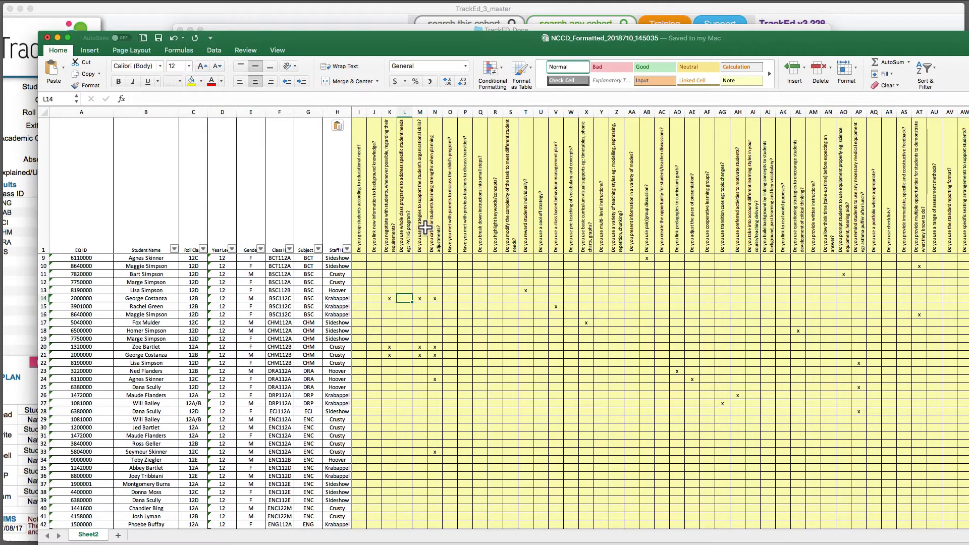
pyautogui.hscroll(8, 676, 227)
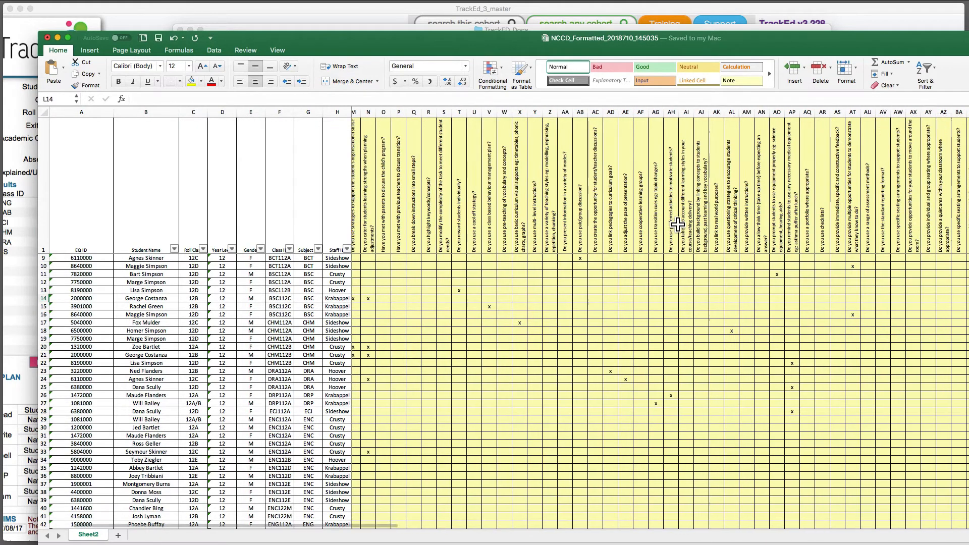
pyautogui.hscroll(7, 675, 229)
pyautogui.hscroll(-15, 661, 240)
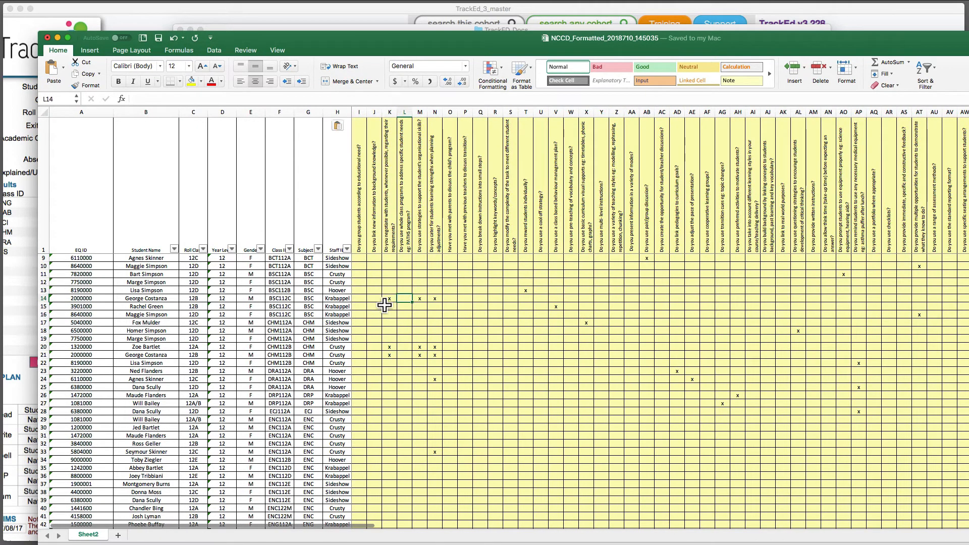
# Try filtering the Class ID column to a few classes, then reselect all classes and close the filter
pyautogui.click(289, 249)
pyautogui.click(318, 365)
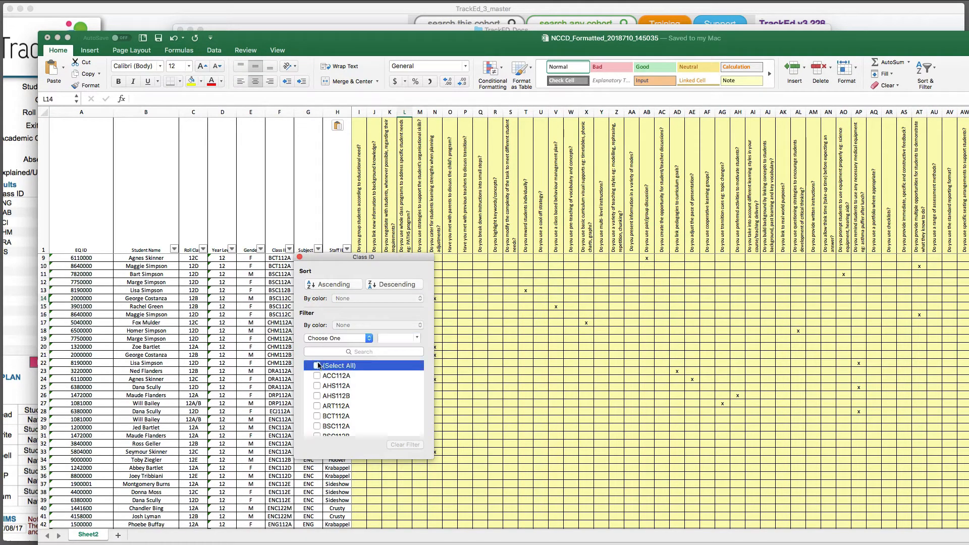
pyautogui.click(318, 376)
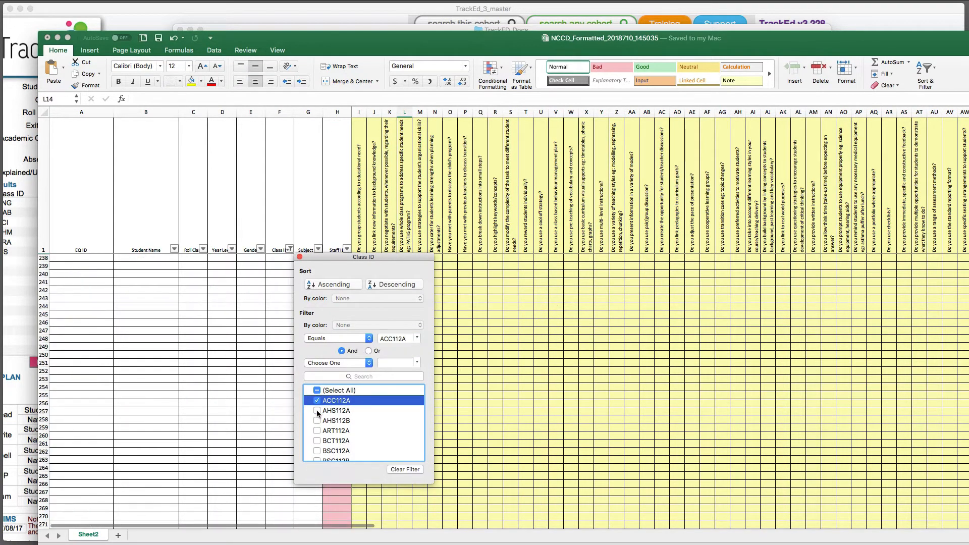
pyautogui.click(317, 411)
pyautogui.click(317, 420)
pyautogui.click(317, 410)
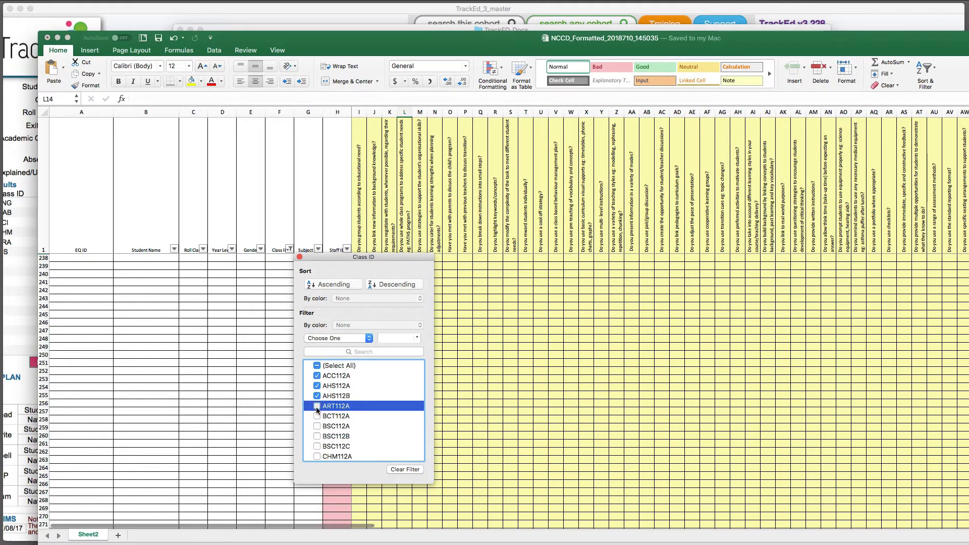
pyautogui.click(318, 416)
pyautogui.click(317, 365)
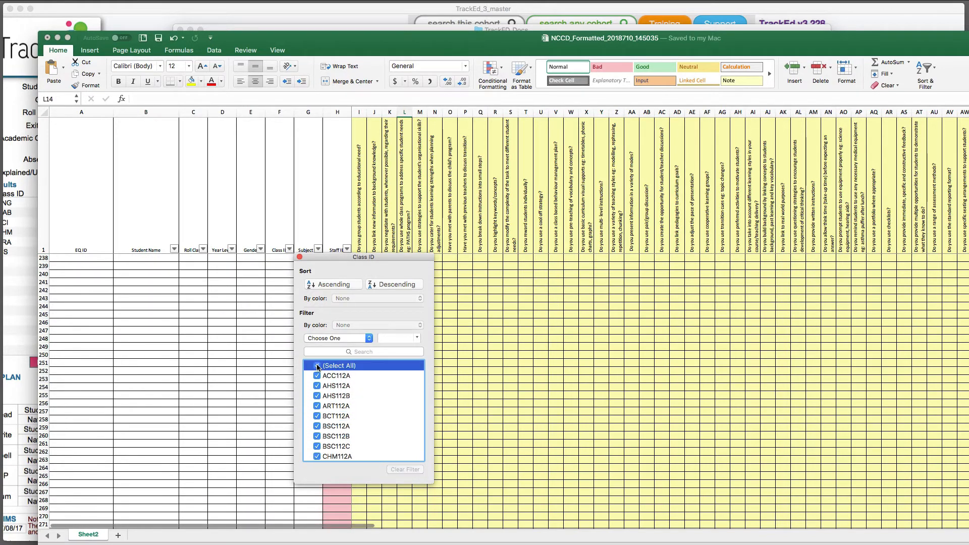
pyautogui.click(299, 257)
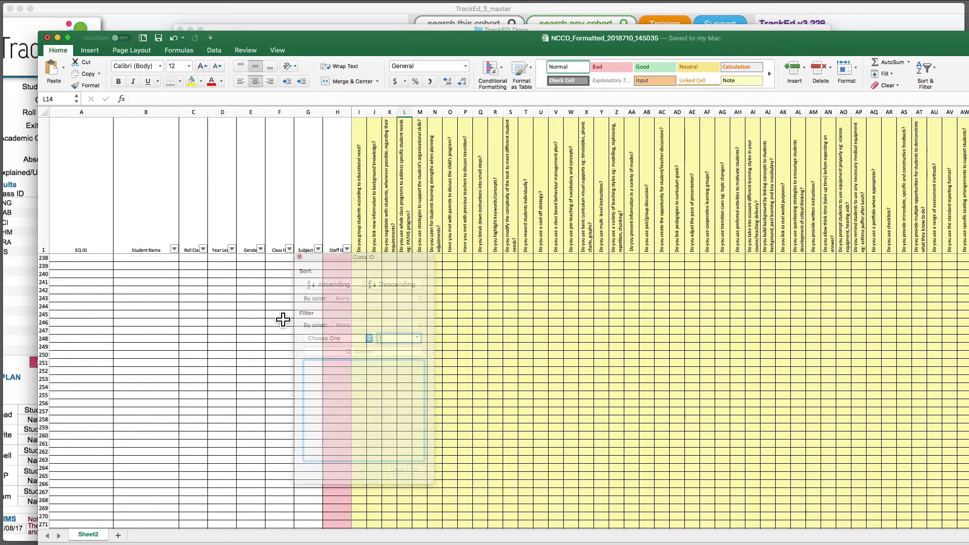
# Review the Staff ID filter options, then close the formatted spreadsheet
pyautogui.scroll(20, 282, 319)
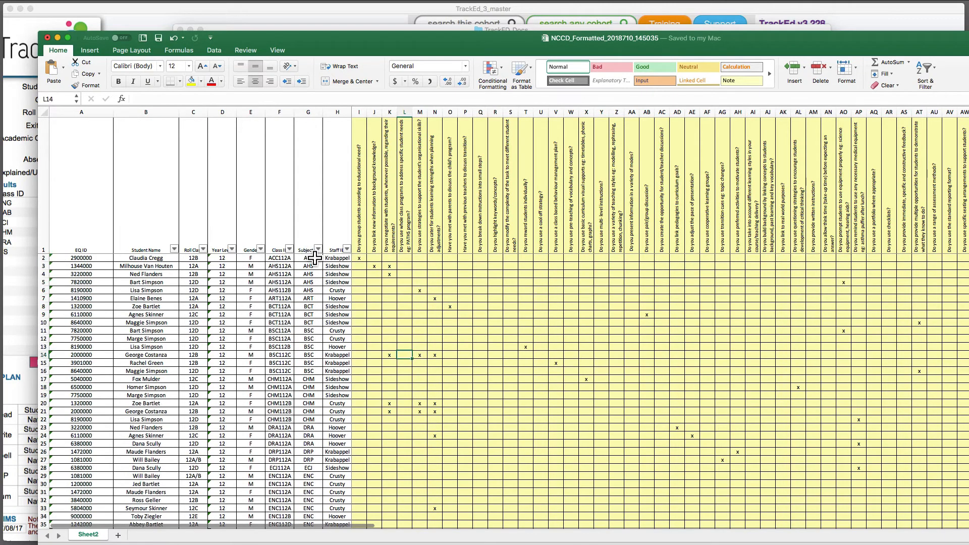
pyautogui.click(347, 248)
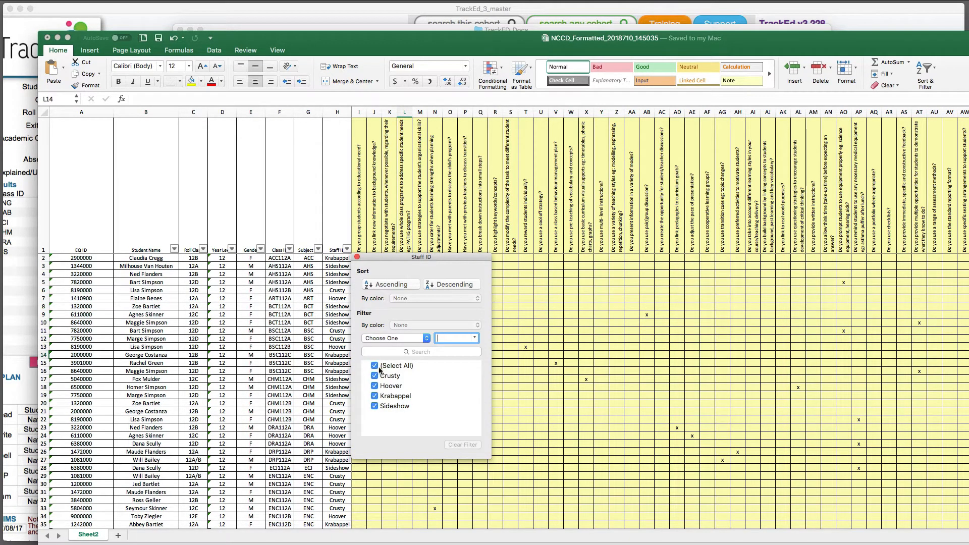
pyautogui.click(357, 257)
pyautogui.click(338, 235)
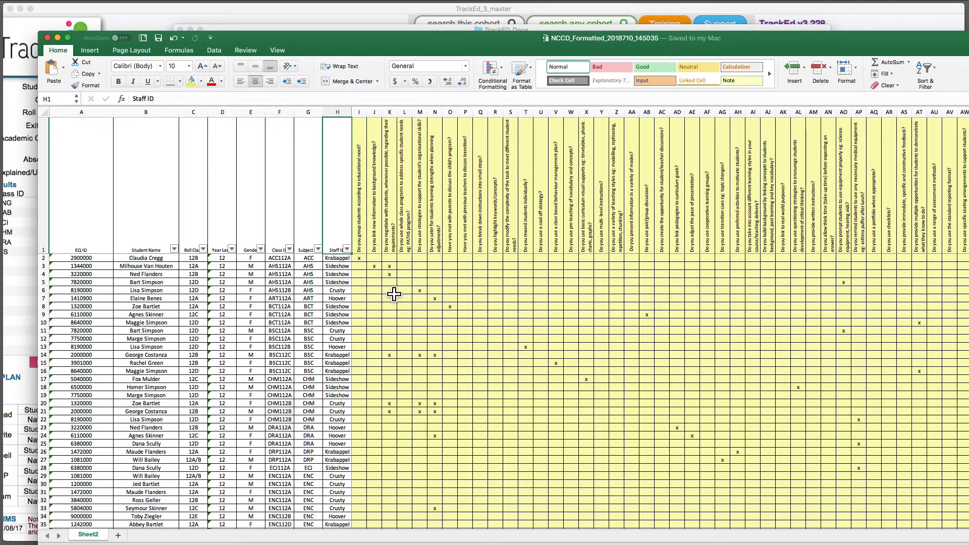
pyautogui.click(47, 38)
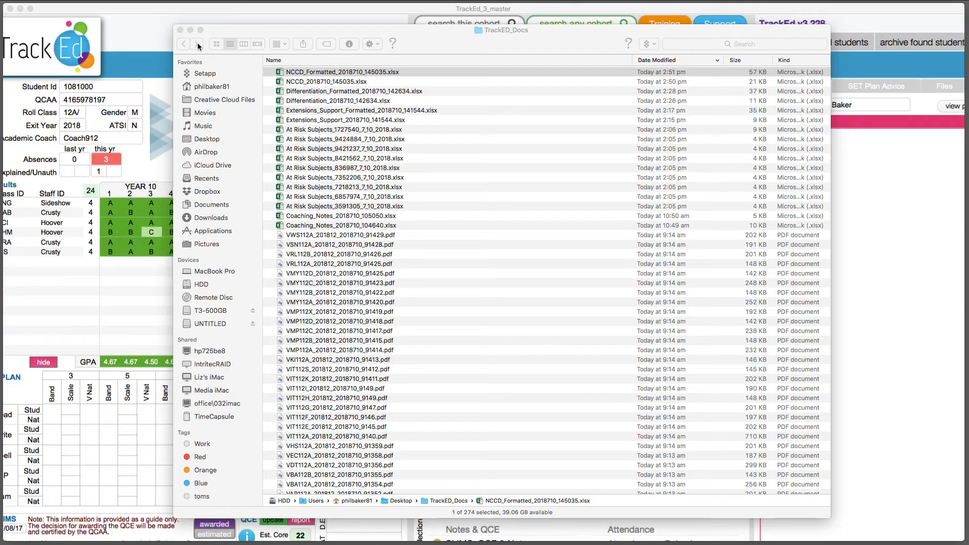
# Open the Import screen for the 9 - 12 module and choose the Copy for all Staff IDs import
pyautogui.doubleClick(265, 32)
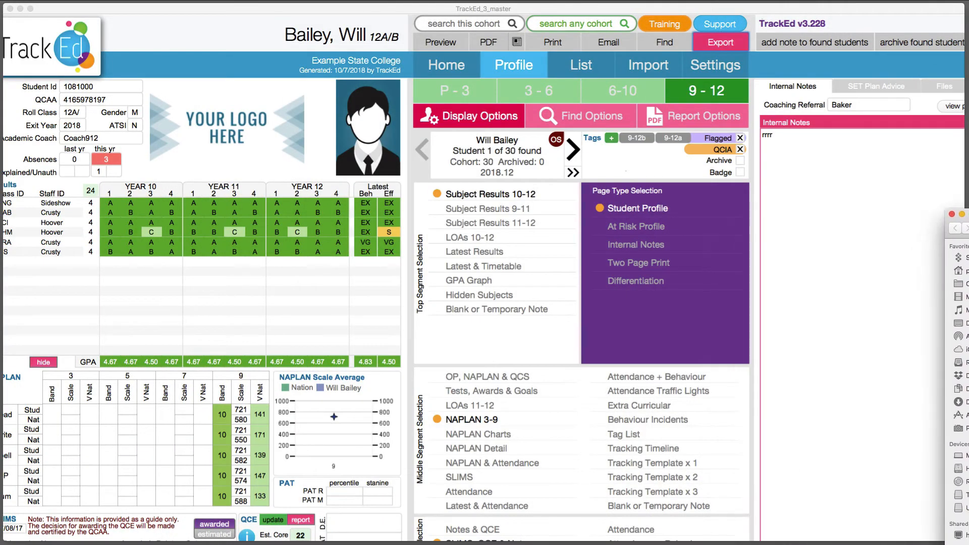
pyautogui.click(648, 66)
pyautogui.click(747, 95)
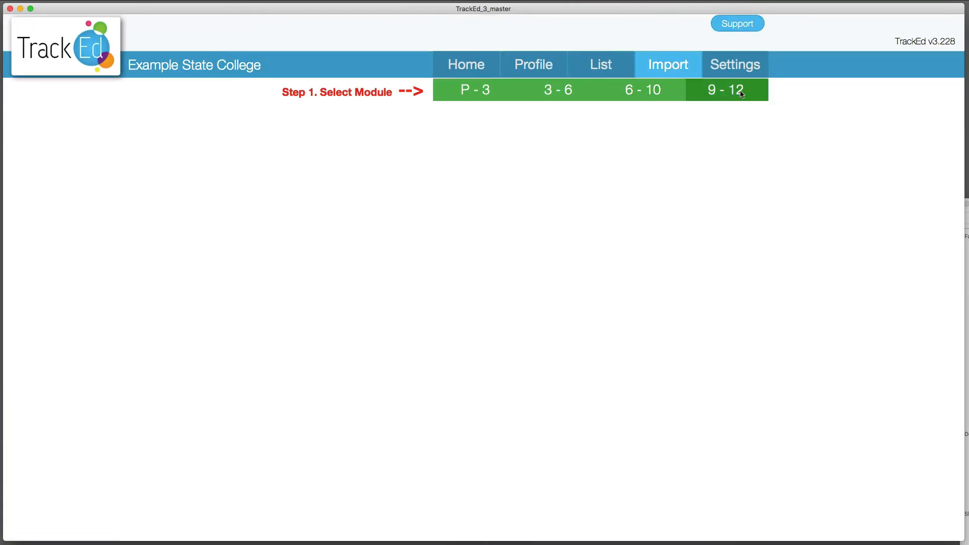
pyautogui.scroll(-10, 97, 395)
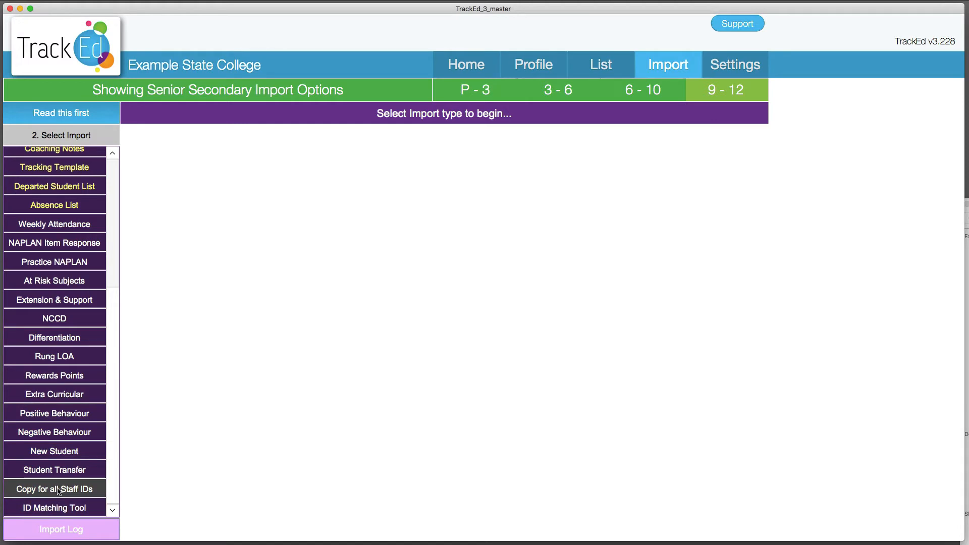
pyautogui.click(77, 490)
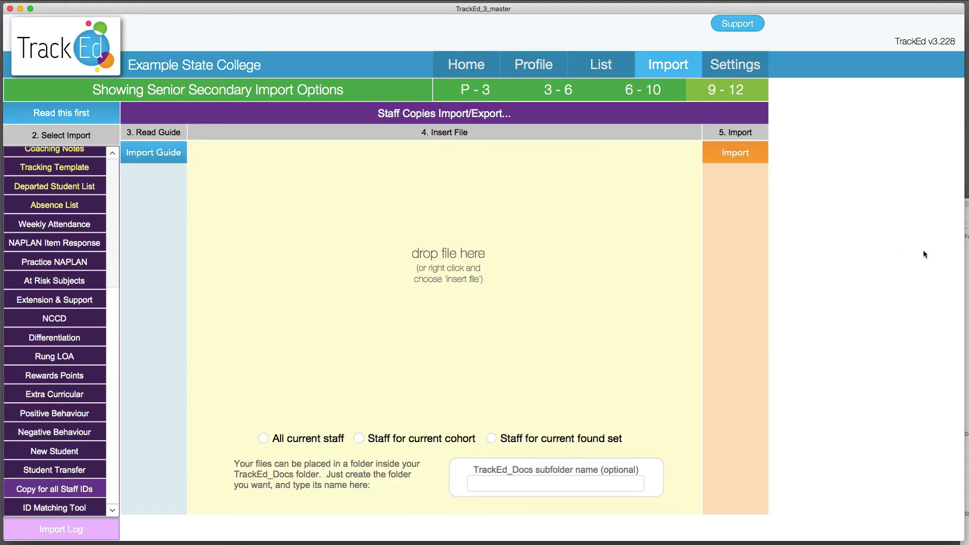
# Drag NCCD_Formatted_2018710_145035.xlsx from the TrackED_Docs folder into the file drop area
pyautogui.moveTo(965, 248)
pyautogui.mouseDown()
pyautogui.moveTo(416, 258)
pyautogui.moveTo(966, 253)
pyautogui.mouseUp()
pyautogui.moveTo(967, 204); pyautogui.dragTo(444, 218)
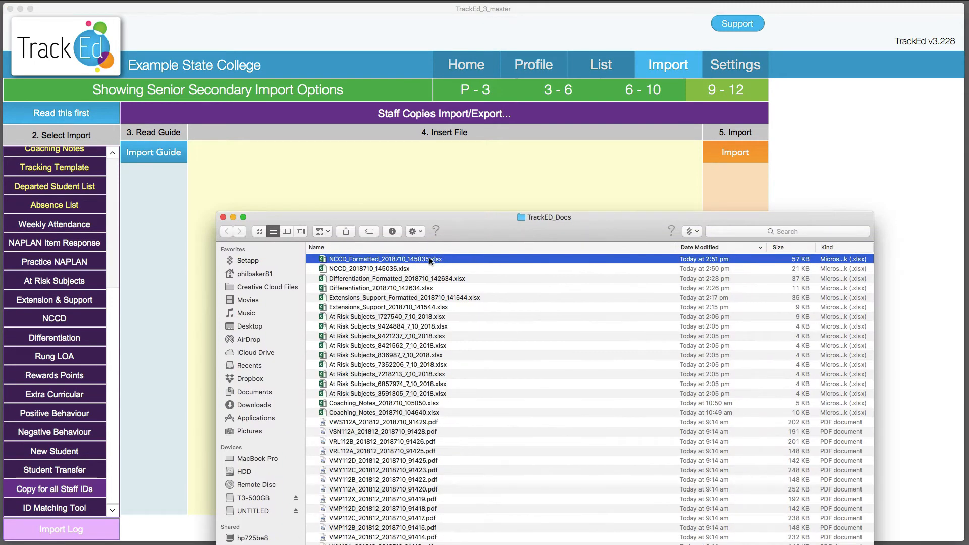
pyautogui.click(413, 259)
pyautogui.click(413, 259)
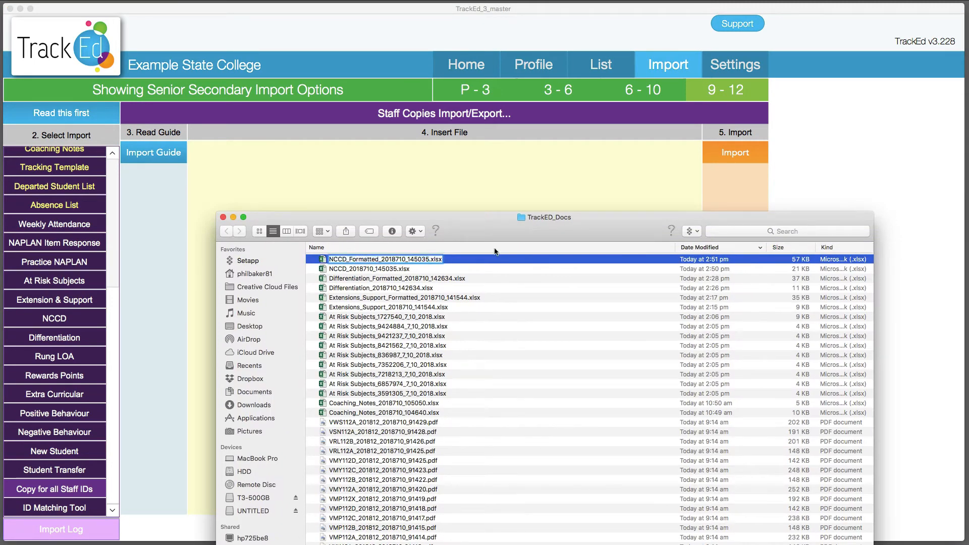
pyautogui.click(487, 288)
pyautogui.moveTo(534, 222); pyautogui.dragTo(968, 211)
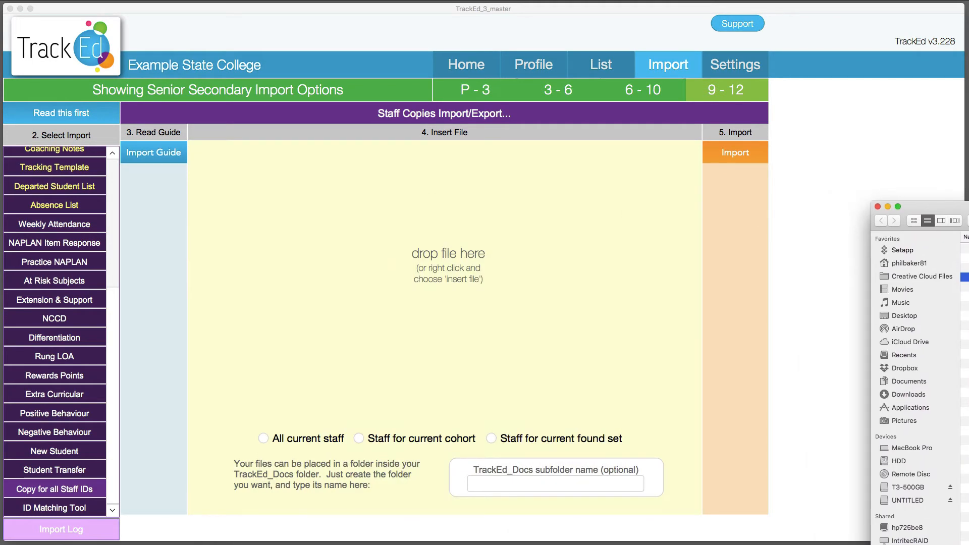
pyautogui.moveTo(964, 248); pyautogui.dragTo(444, 243)
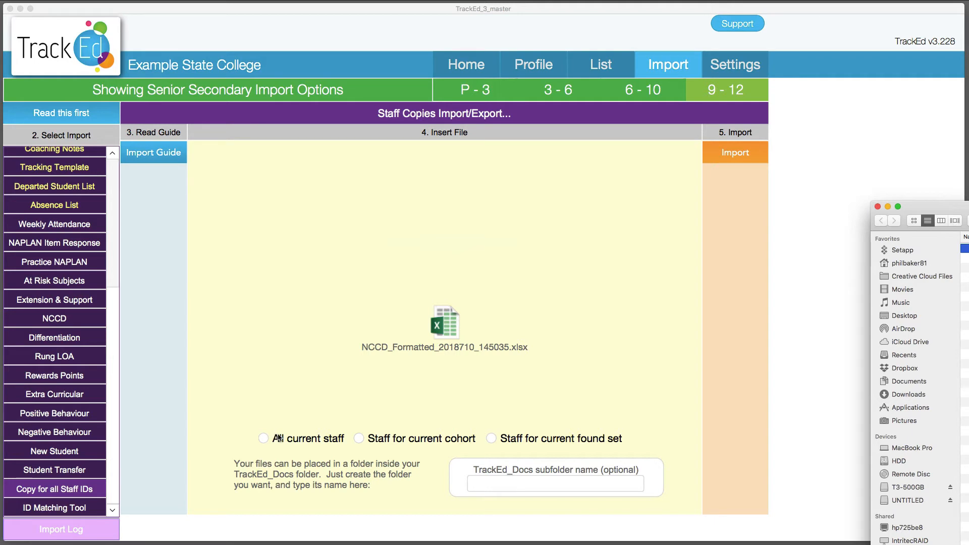
# Choose Staff for current cohort and run the import to create staff copies, confirming both dialogs
pyautogui.click(377, 439)
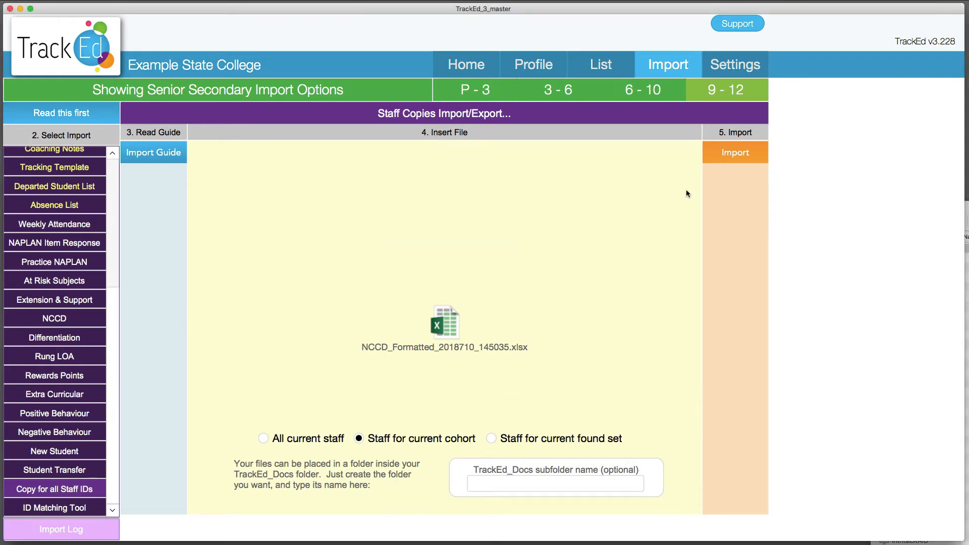
pyautogui.click(735, 159)
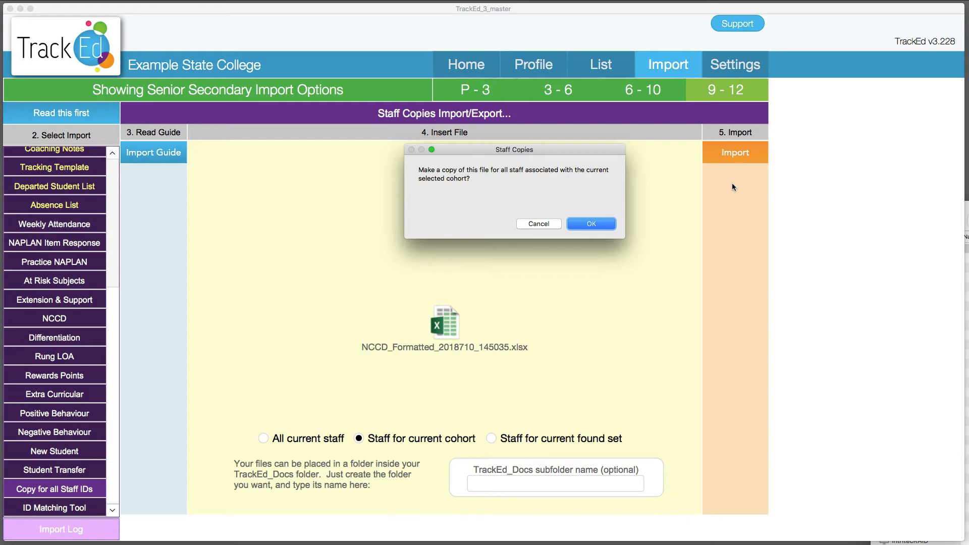
pyautogui.click(595, 222)
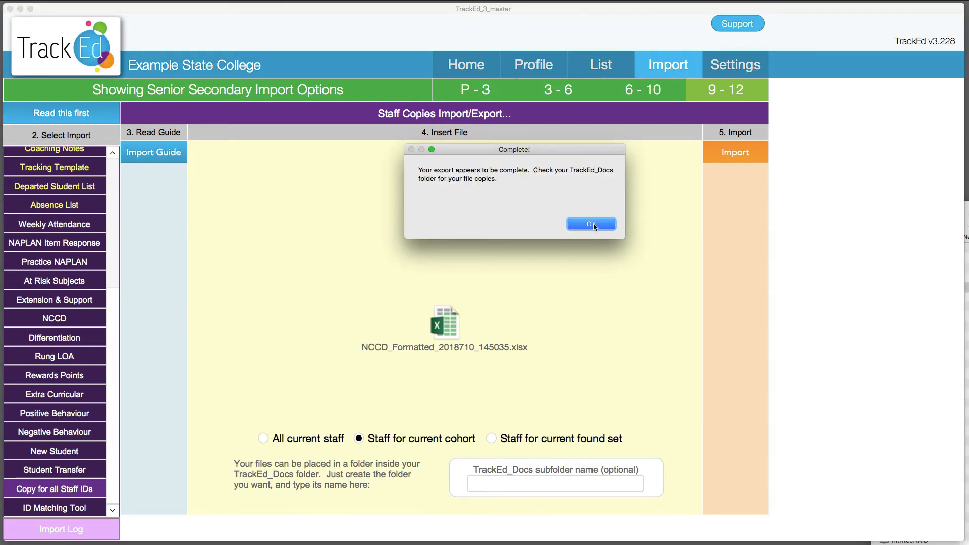
pyautogui.click(589, 224)
# Select the four staff-named NCCD copies in the TrackED_Docs folder, then return to the Import screen
pyautogui.moveTo(968, 211); pyautogui.dragTo(549, 179)
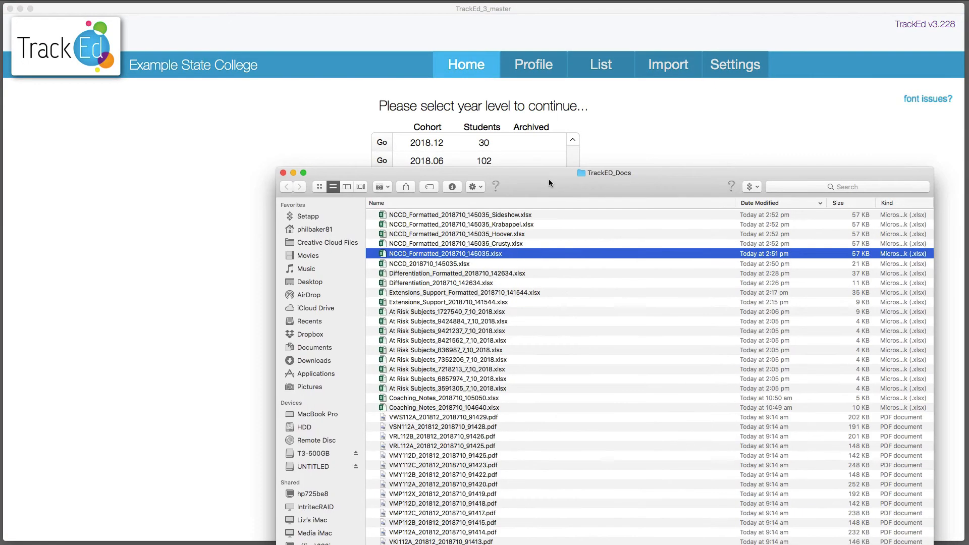
pyautogui.click(474, 244)
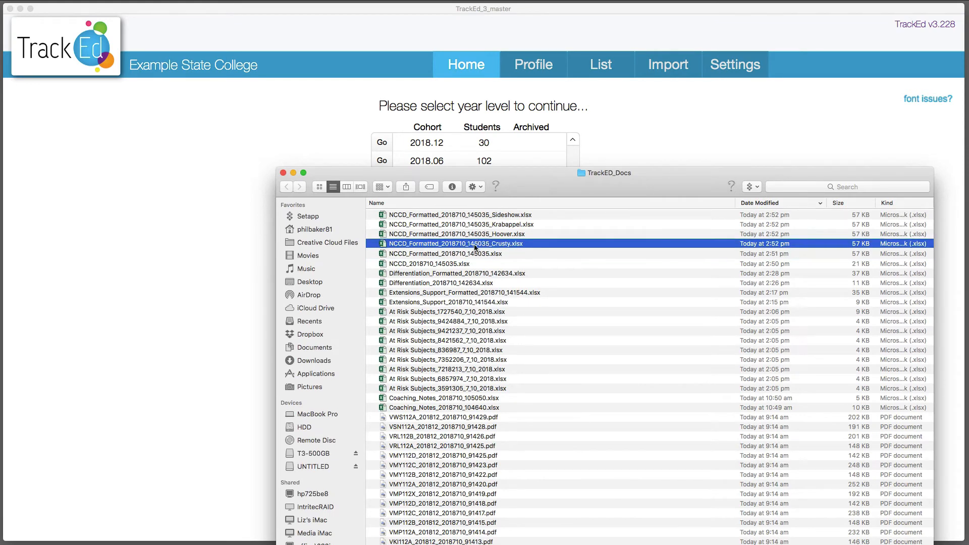
pyautogui.keyDown('shift'); pyautogui.click(487, 215); pyautogui.keyUp('shift')
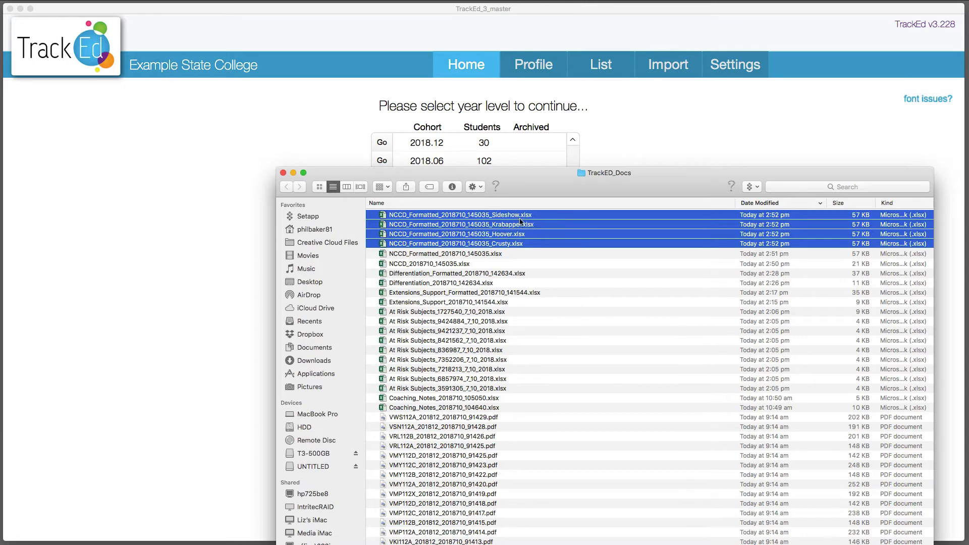
pyautogui.click(689, 105)
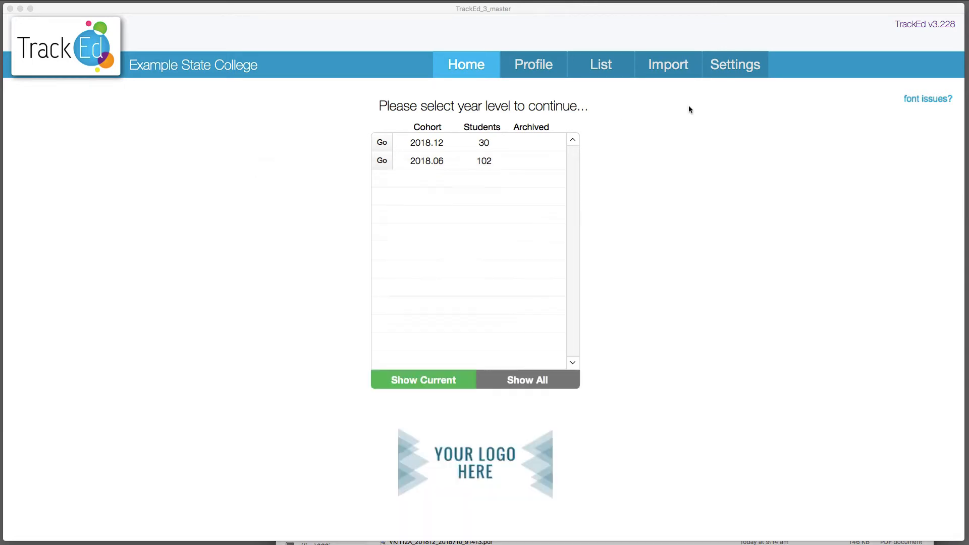
pyautogui.click(681, 67)
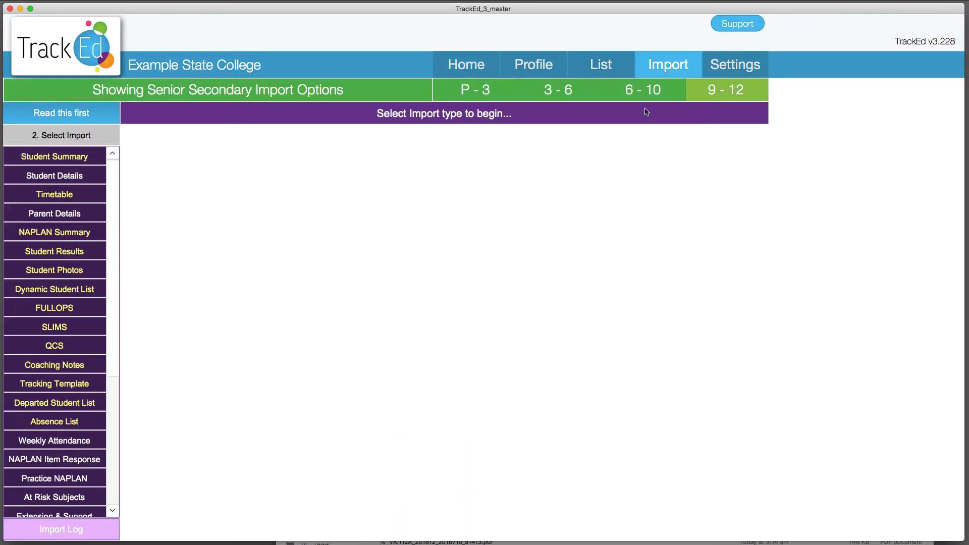
# Open the NCCD import for the 9 - 12 module and switch to its Import from Folder option
pyautogui.scroll(-5, 54, 328)
pyautogui.click(60, 321)
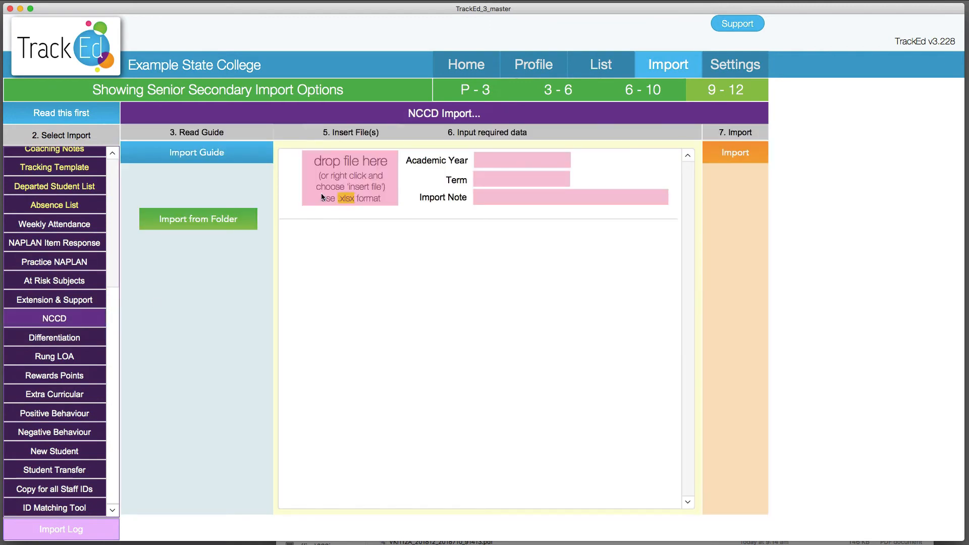
pyautogui.click(353, 175)
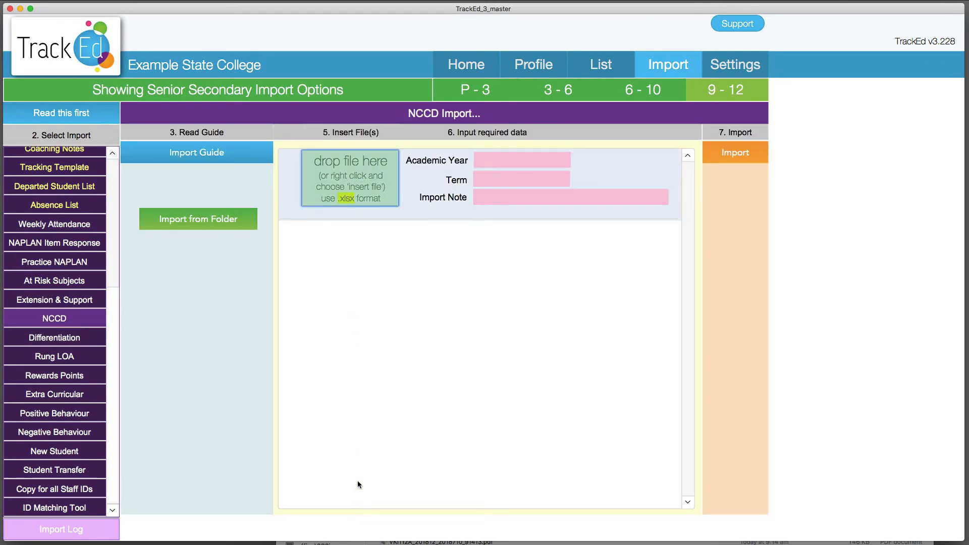
pyautogui.click(261, 321)
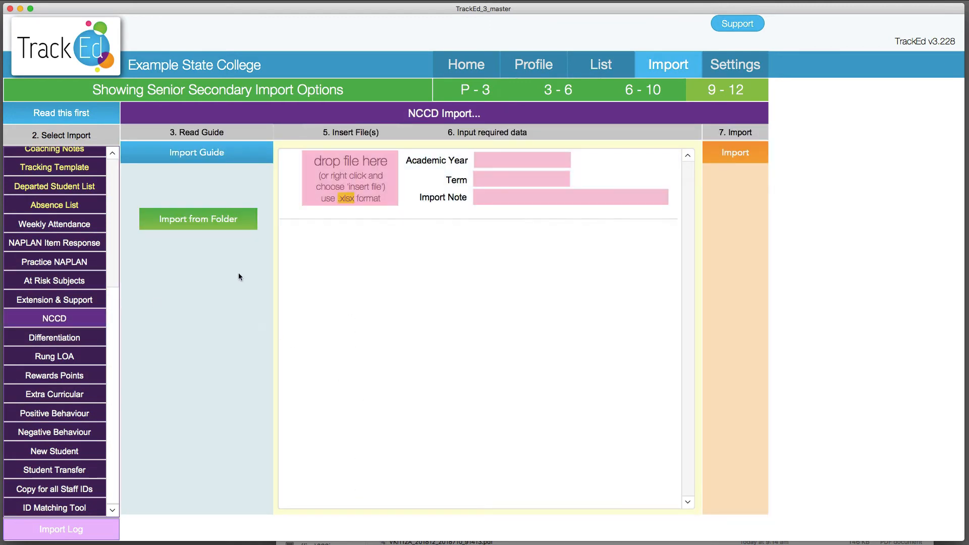
pyautogui.click(221, 225)
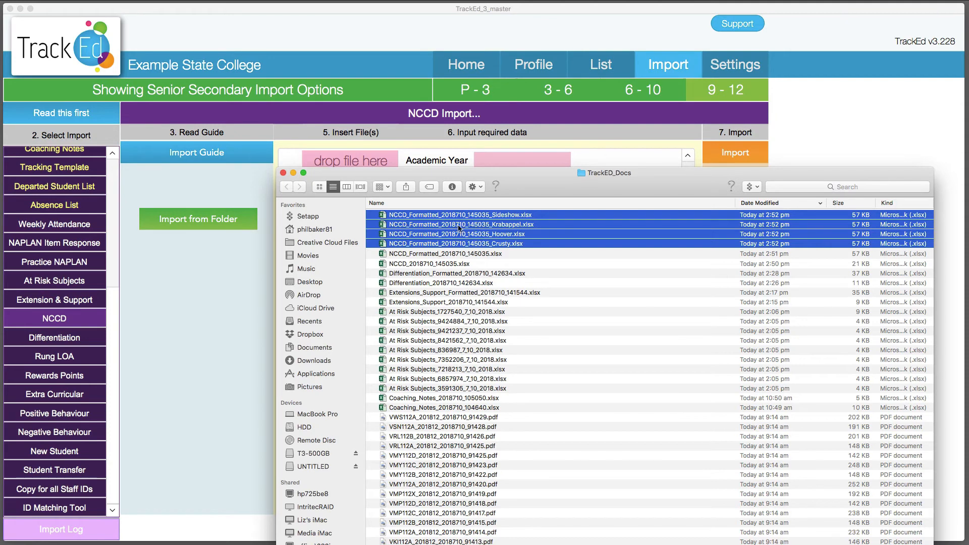
pyautogui.click(226, 259)
pyautogui.click(228, 225)
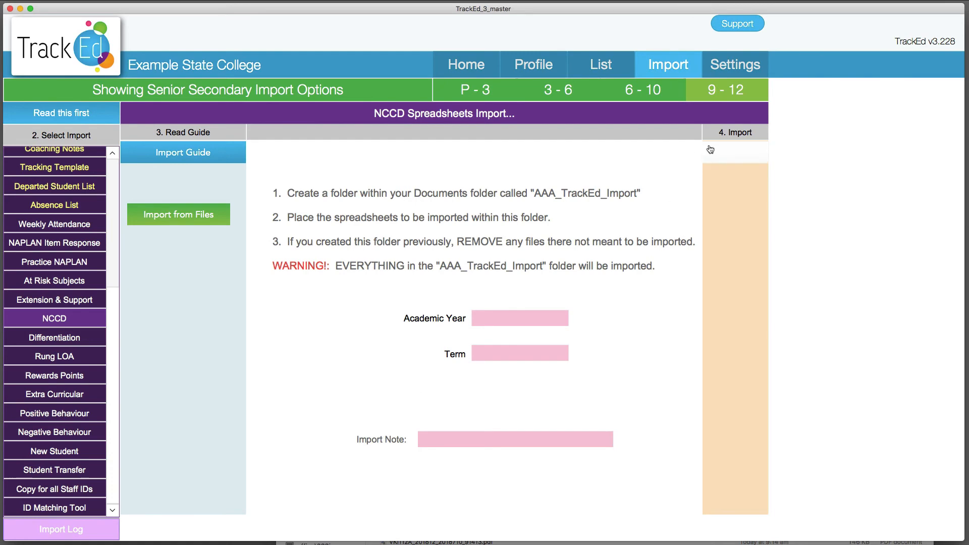
# Go to the student profile and open the NCCD Report options from the report options list
pyautogui.click(534, 64)
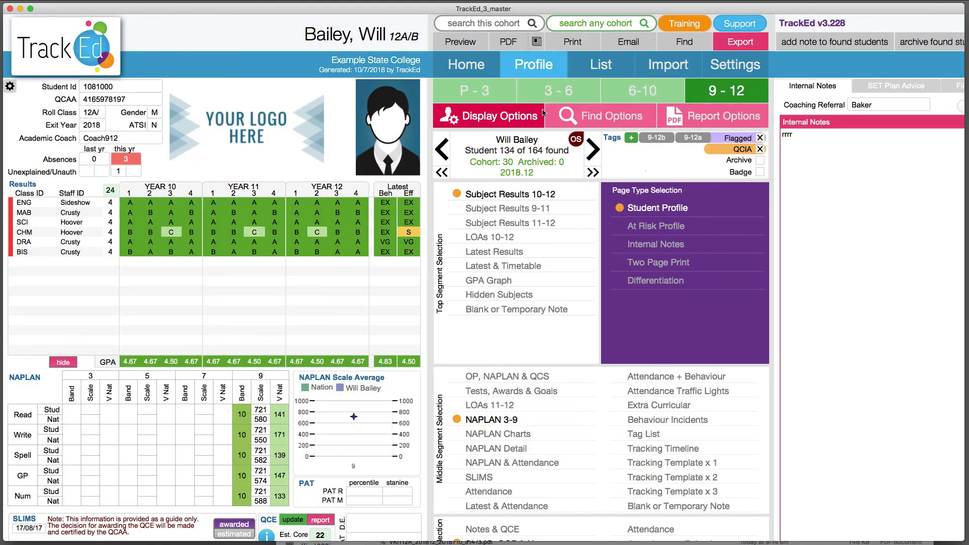
pyautogui.click(723, 122)
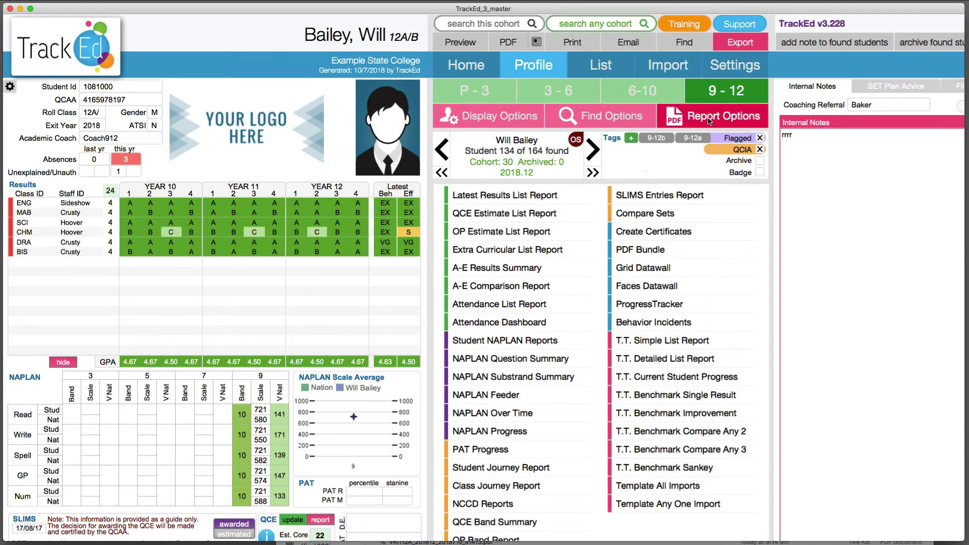
pyautogui.scroll(-4, 682, 304)
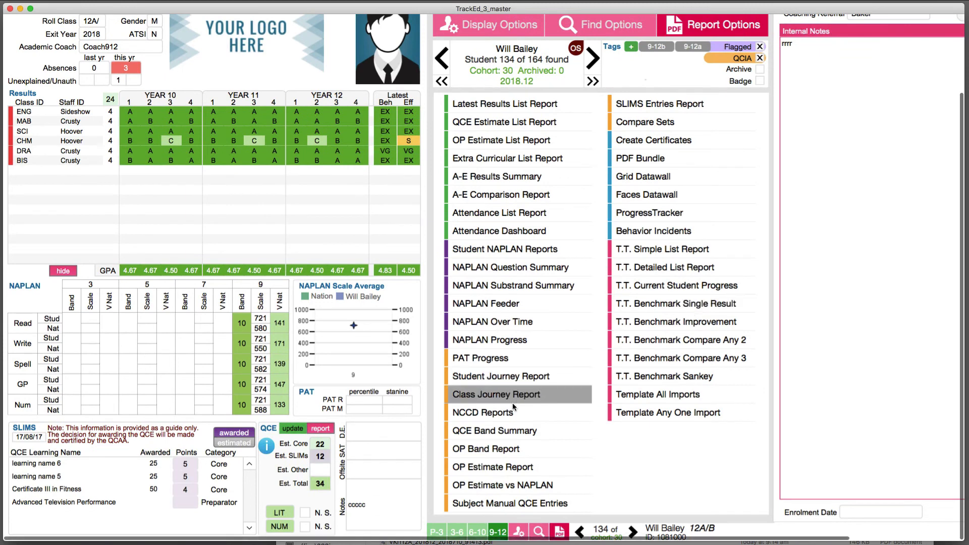
pyautogui.click(507, 414)
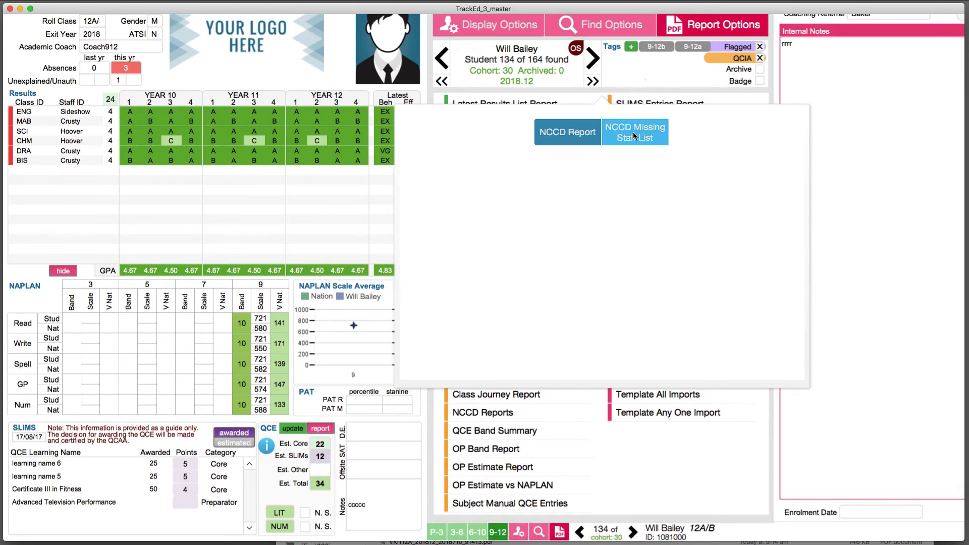
pyautogui.click(568, 139)
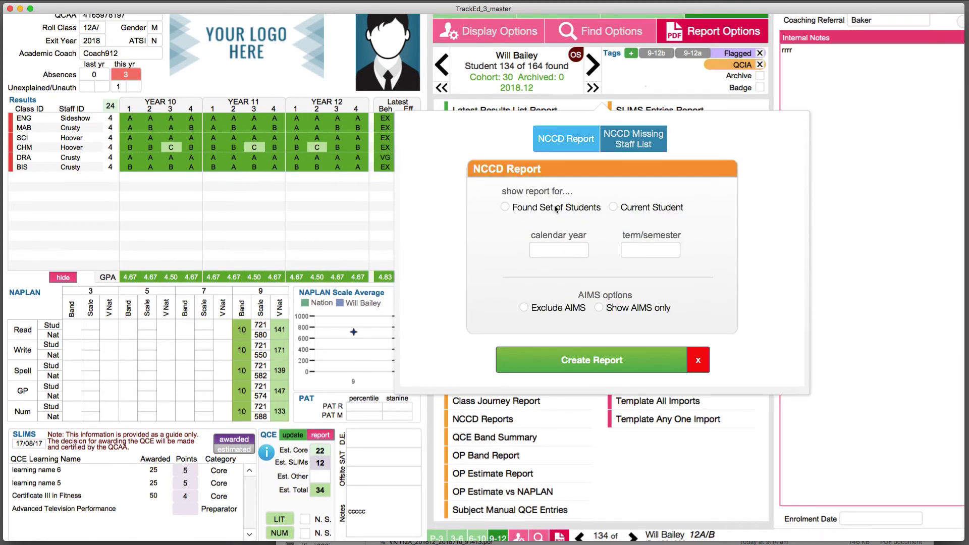
# Create an NCCD report for the found set of students for calendar year 2018, term 1
pyautogui.click(555, 209)
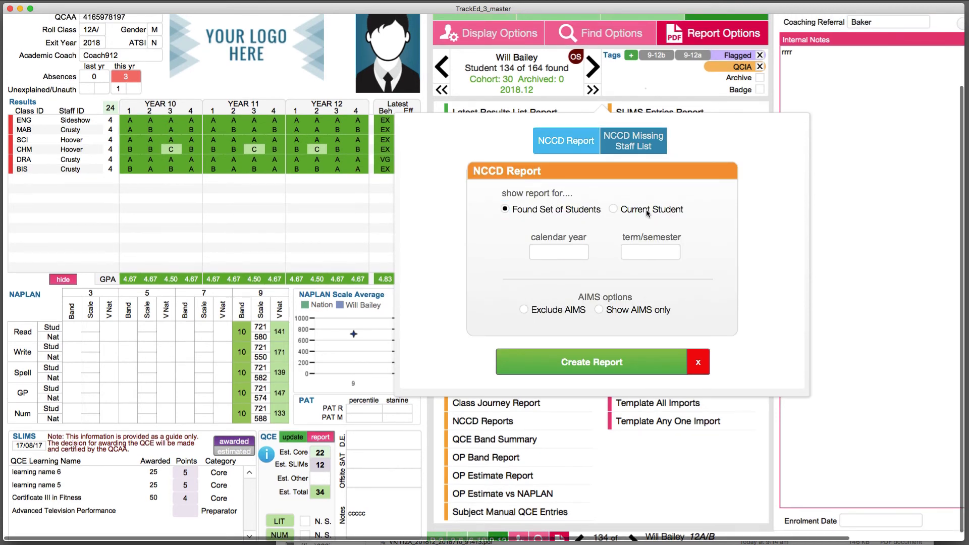
pyautogui.click(578, 248)
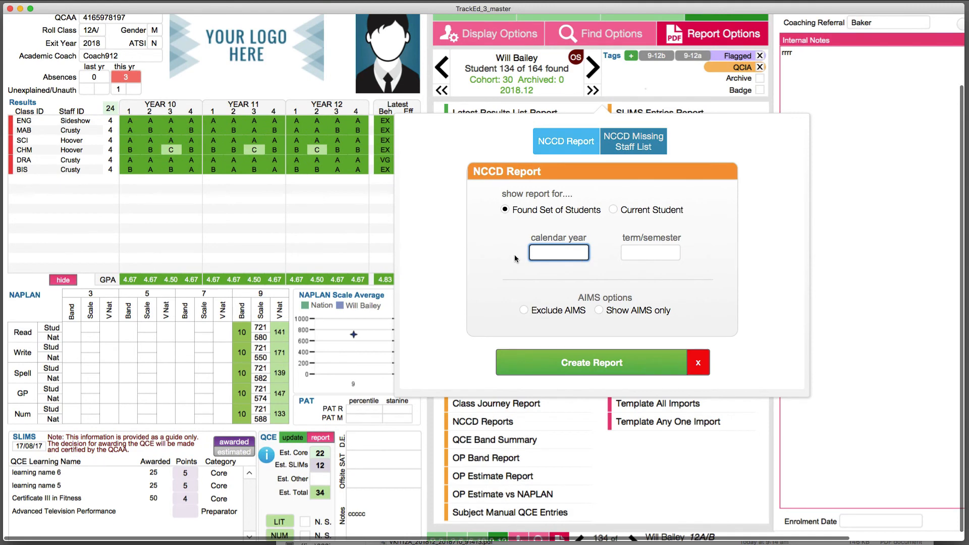
pyautogui.scroll(3, 550, 247)
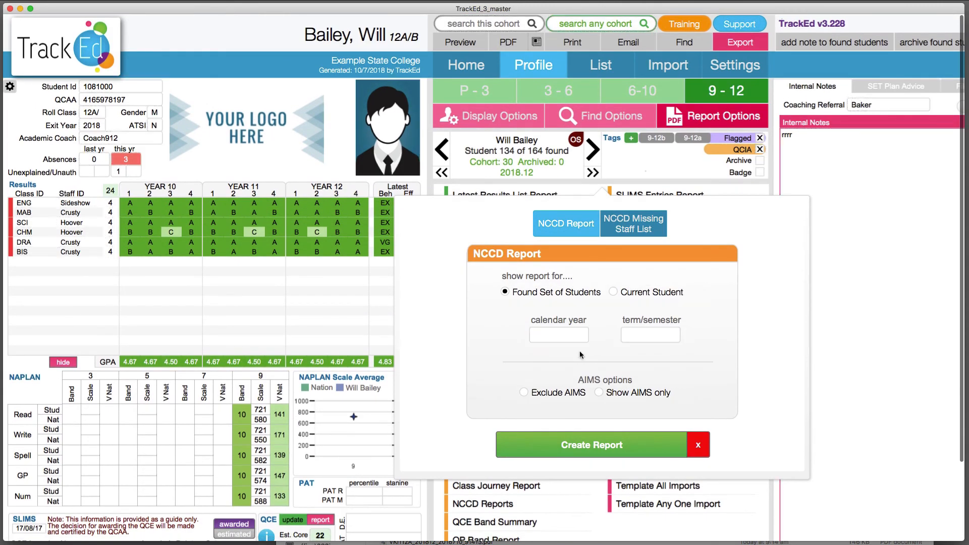
pyautogui.click(576, 337)
pyautogui.click(562, 349)
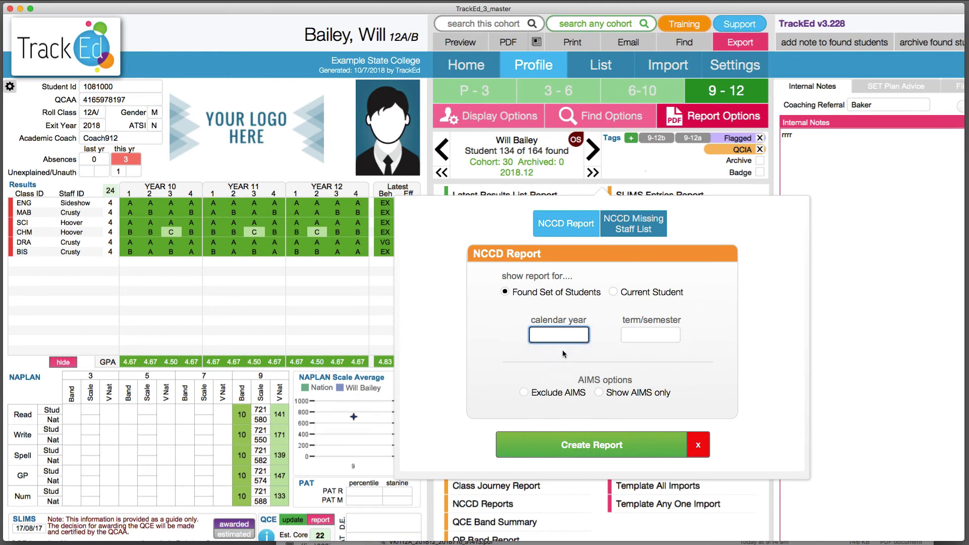
pyautogui.press('Tab')
pyautogui.click(634, 355)
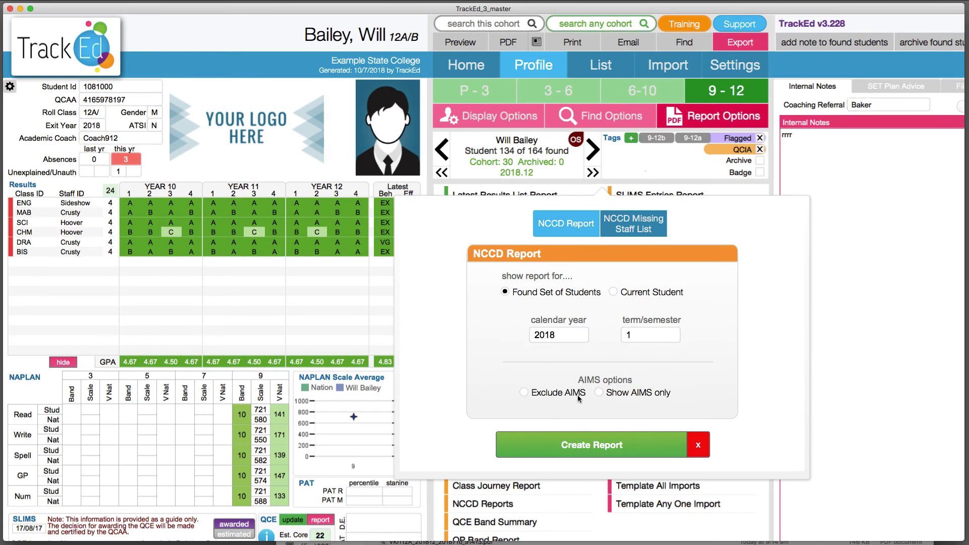
pyautogui.click(609, 442)
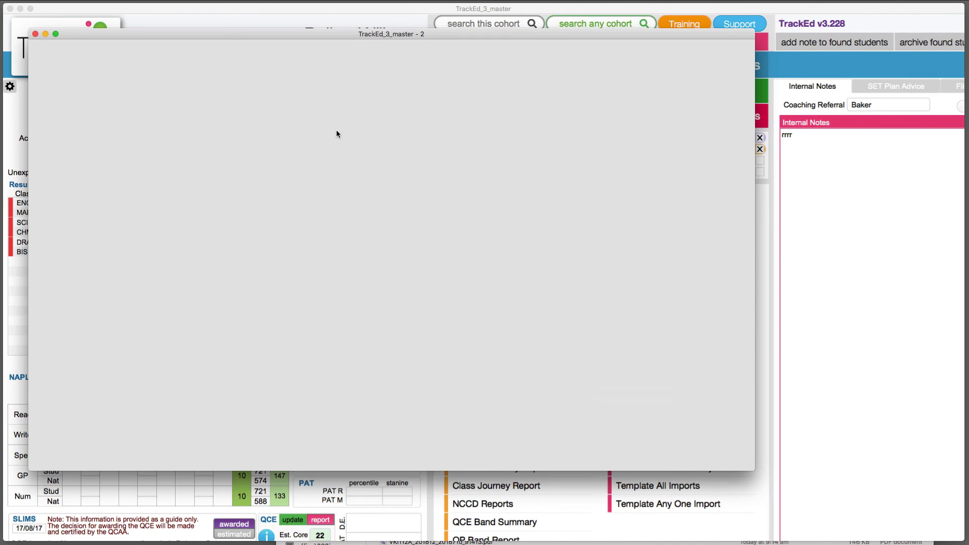
# Filter the NCCD Detail Report to hide strategy rows with fewer than 2 classes
pyautogui.scroll(-1, 271, 246)
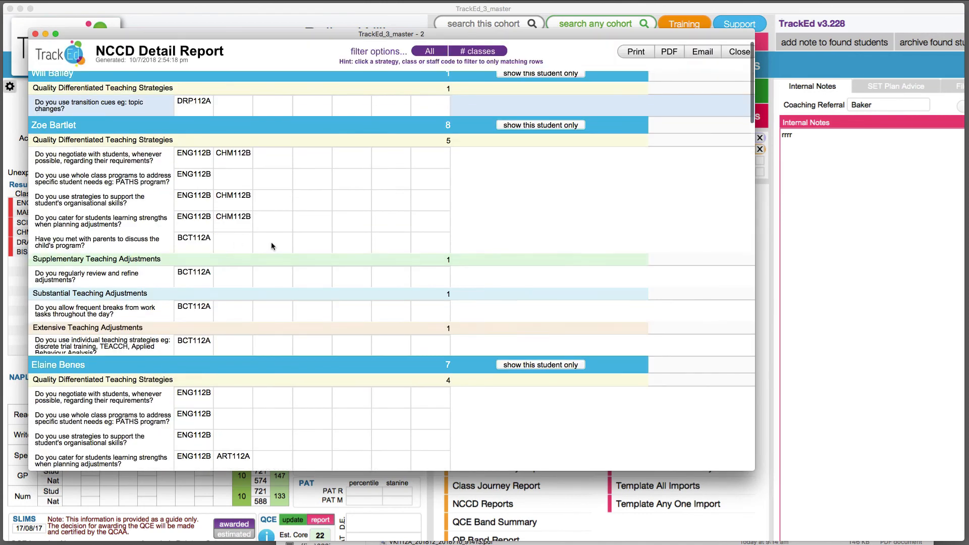
pyautogui.scroll(-5, 271, 241)
pyautogui.scroll(5, 271, 240)
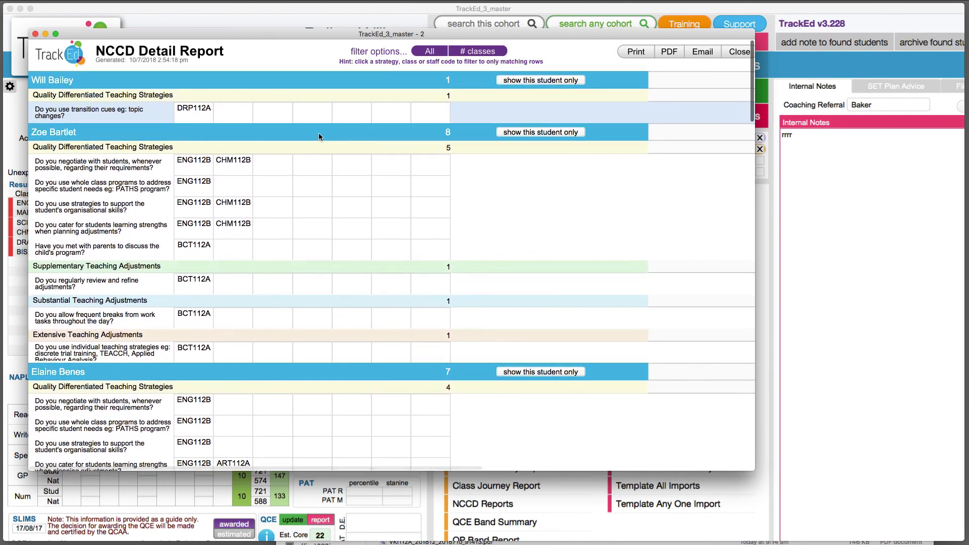
pyautogui.click(463, 53)
pyautogui.click(485, 93)
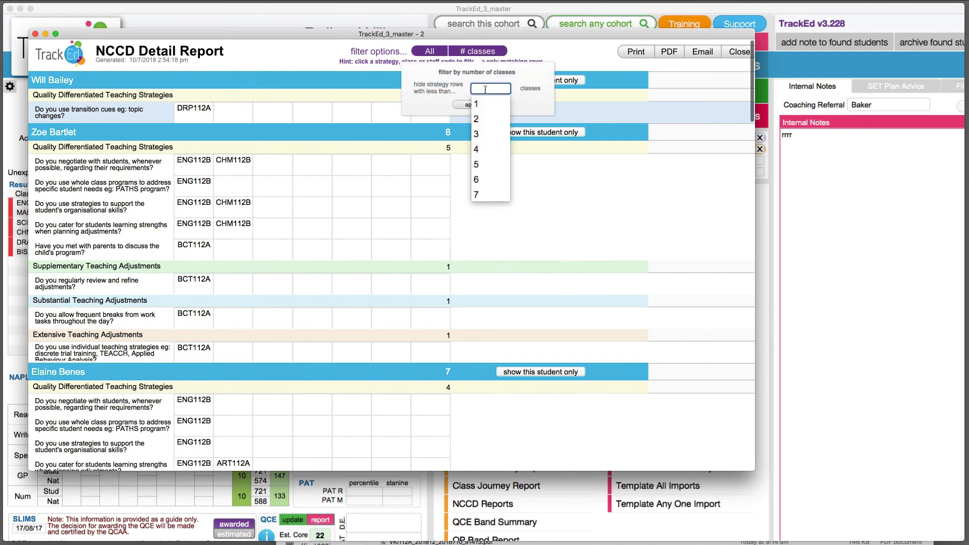
pyautogui.press('2')
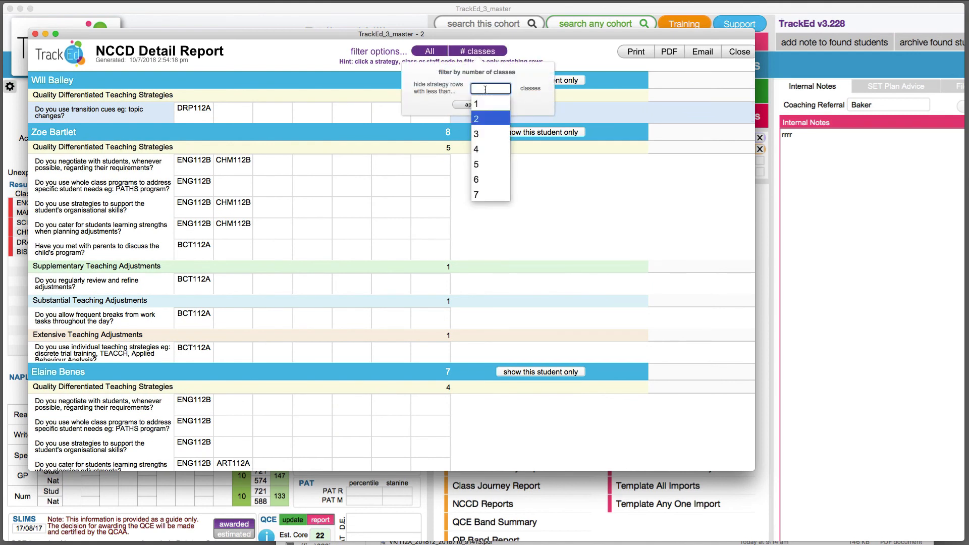
pyautogui.click(486, 119)
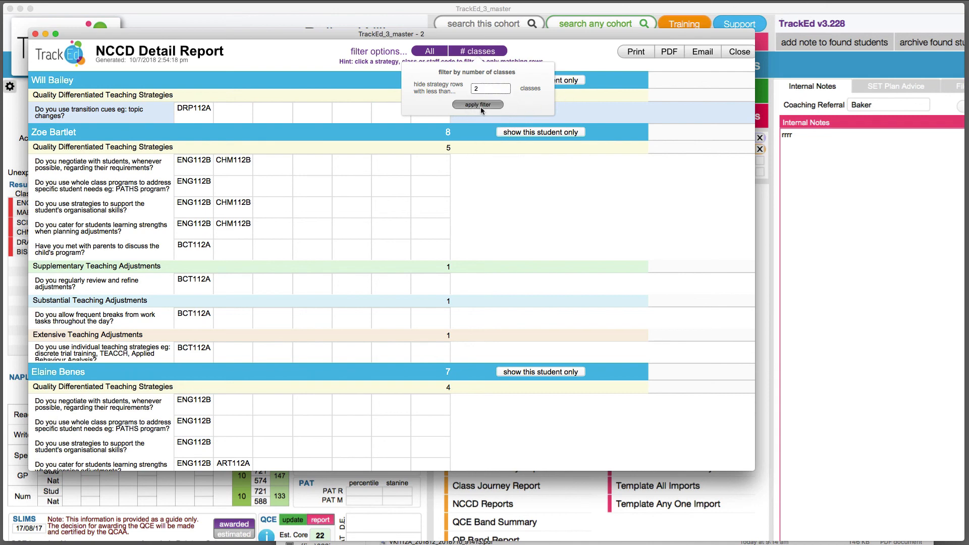
pyautogui.click(480, 105)
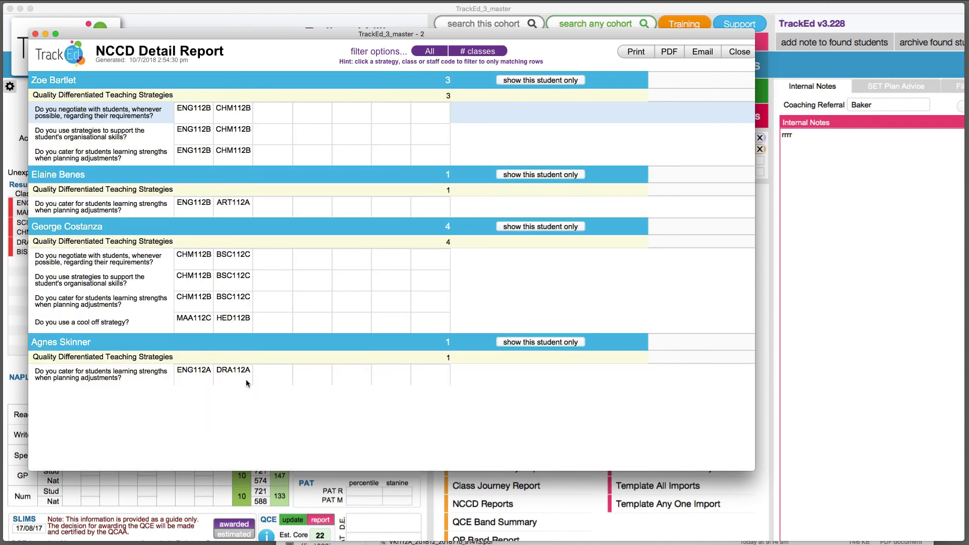
pyautogui.scroll(3, 303, 171)
pyautogui.scroll(-1, 456, 217)
pyautogui.hscroll(3, 309, 46)
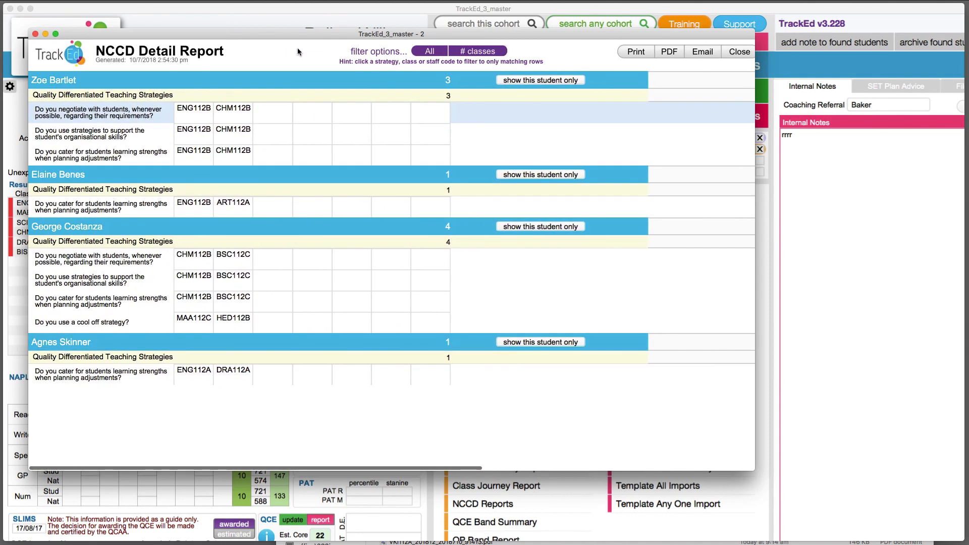